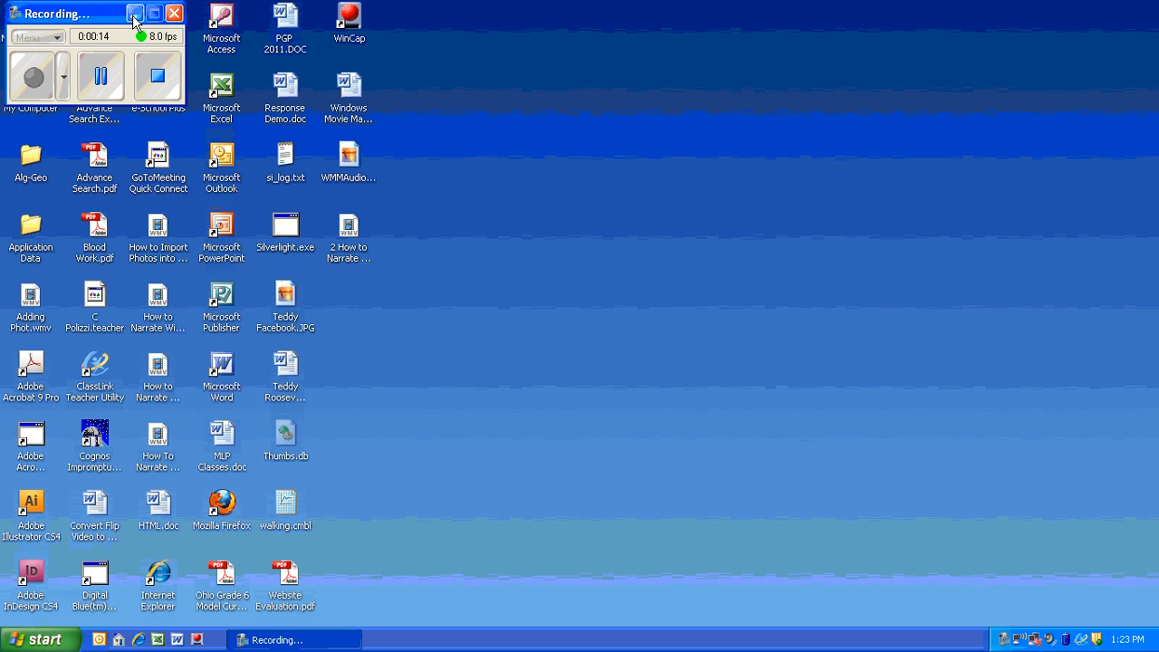
Step: Open the Jacob Riis Windows Movie Maker project from the My Videos folder in My Documents
click(133, 15)
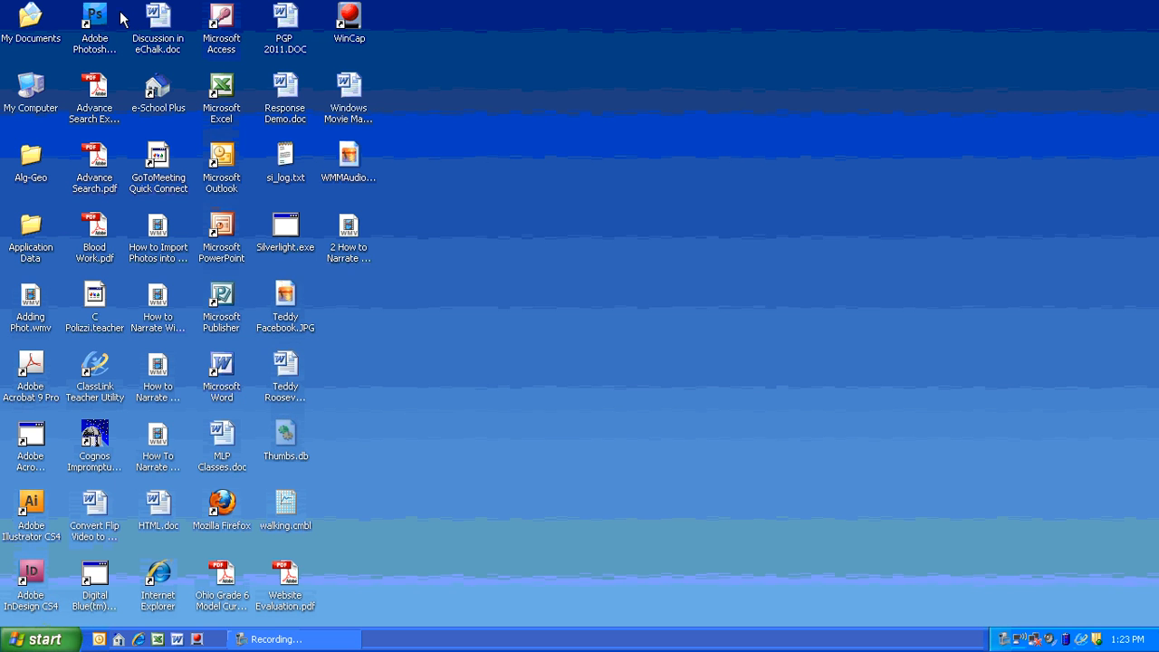
double_click(27, 14)
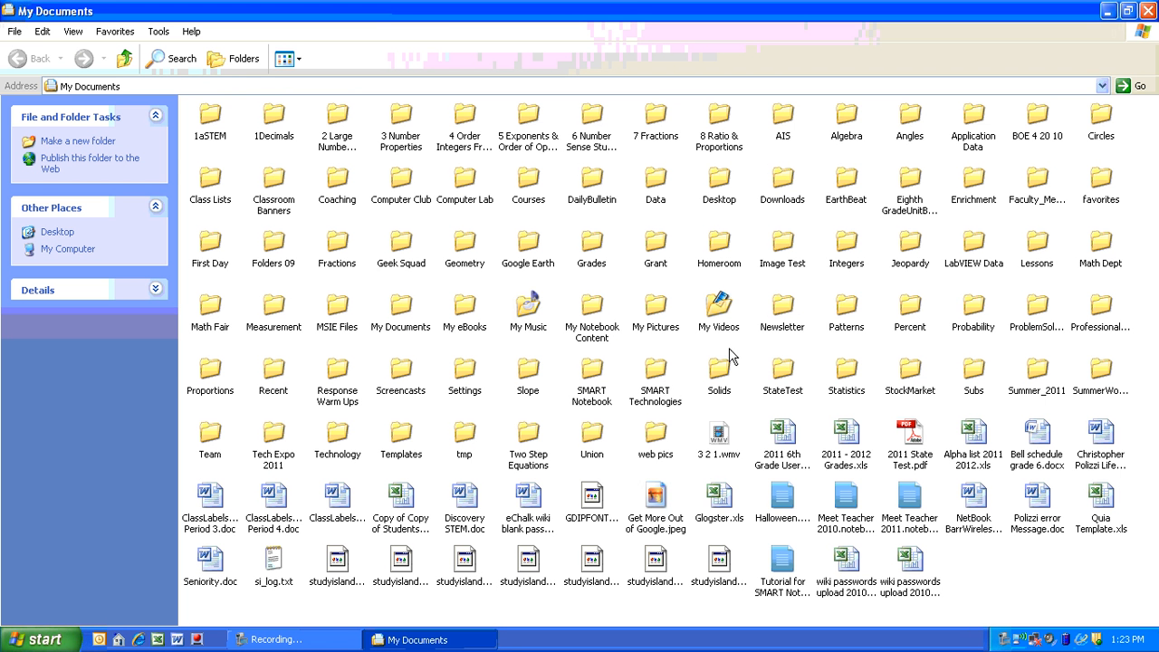
double_click(724, 310)
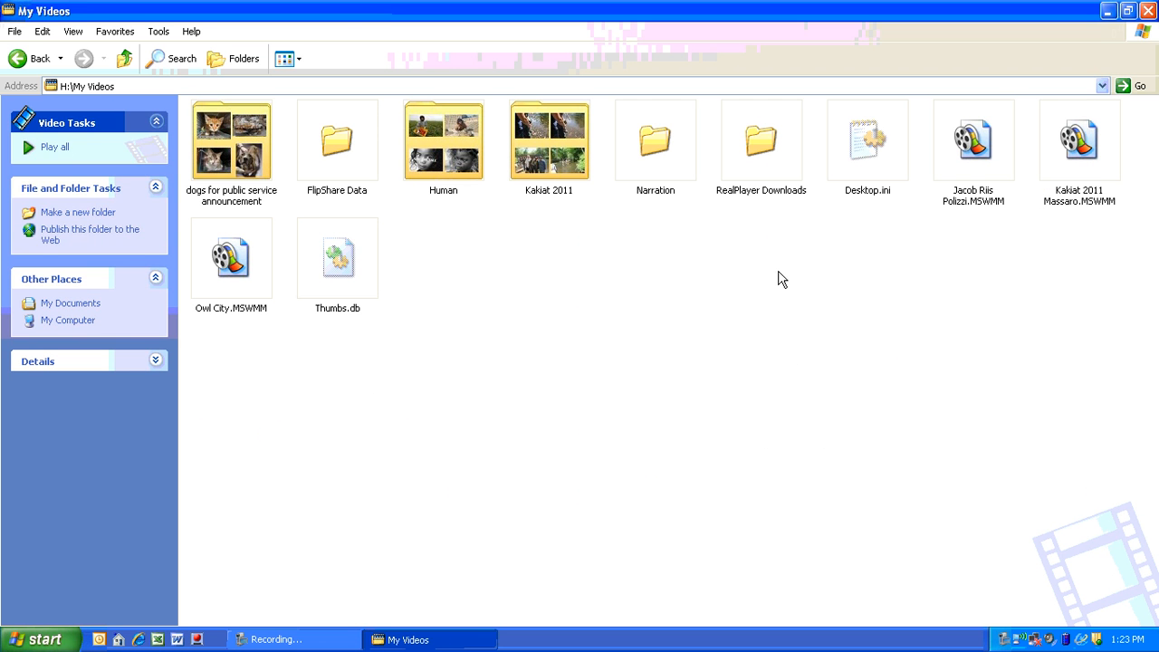
click(979, 149)
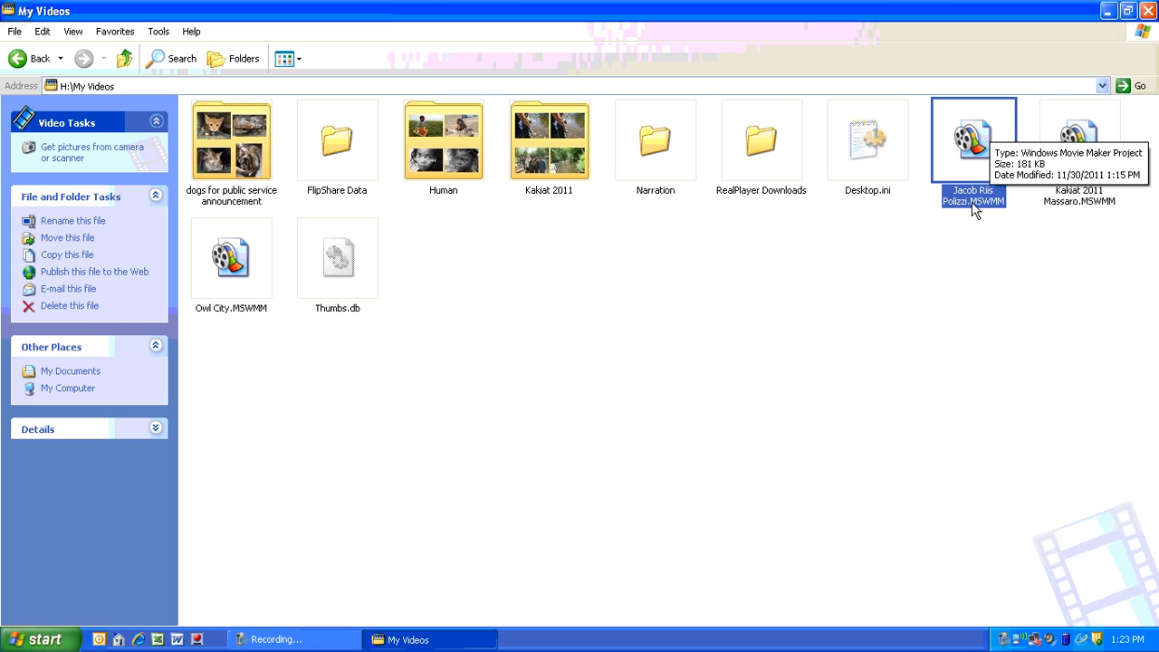
double_click(959, 143)
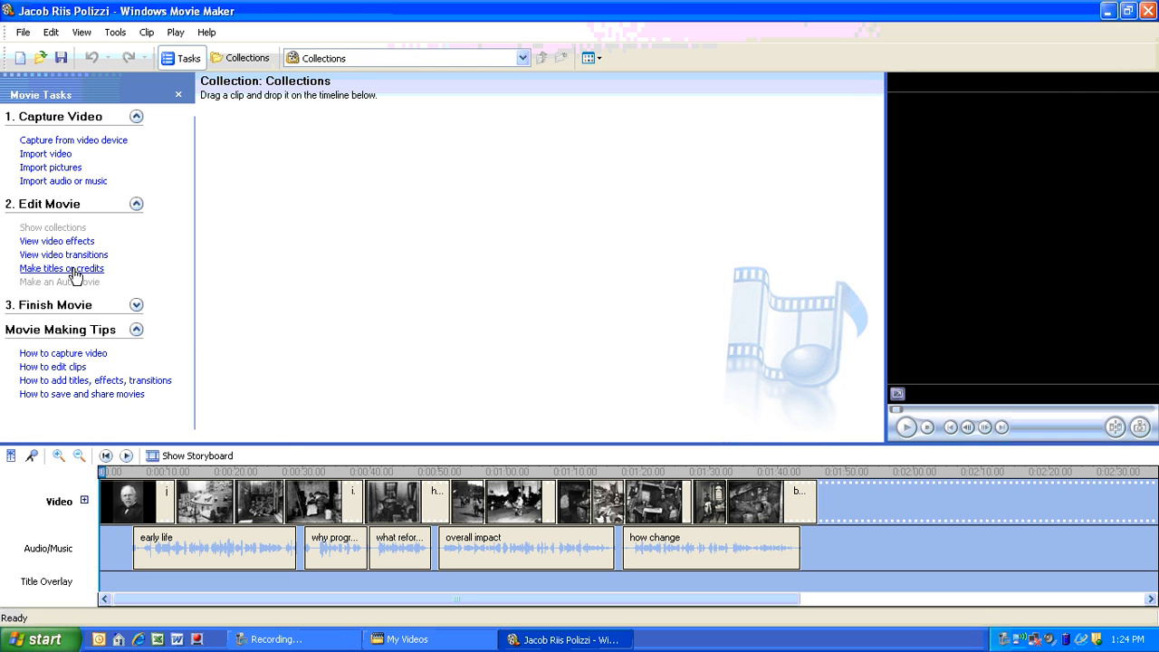
Step: Start a title on the opening portrait clip, entering "Jacob Riis" and a "By." line with the author's name
click(136, 204)
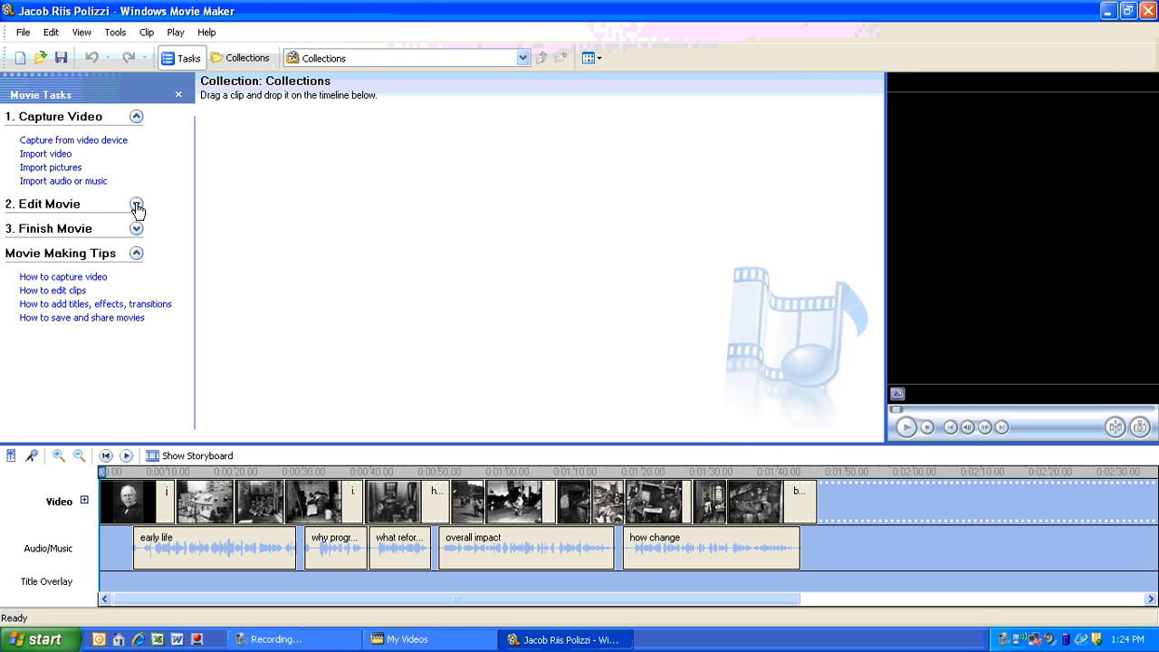
click(137, 205)
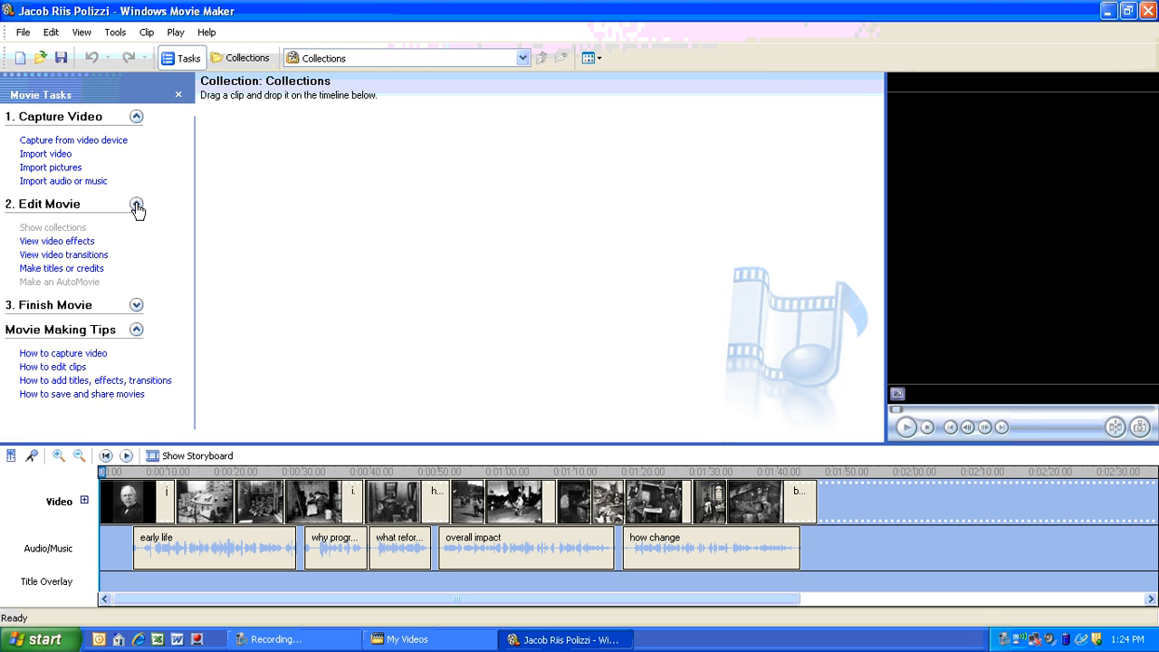
click(46, 268)
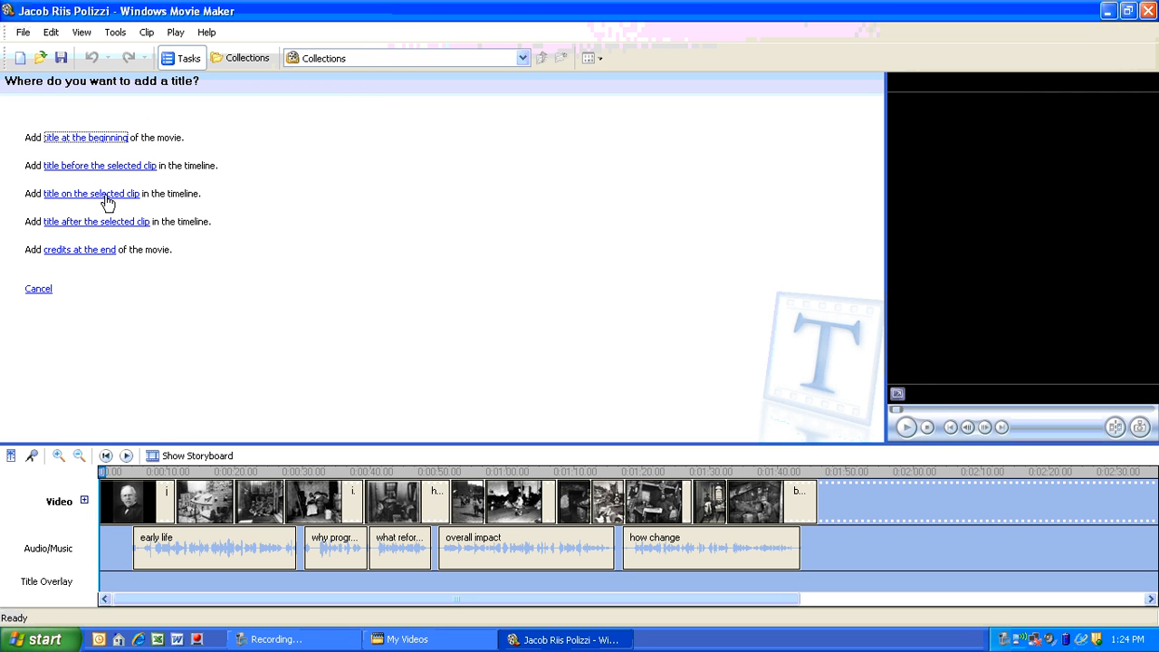
click(135, 495)
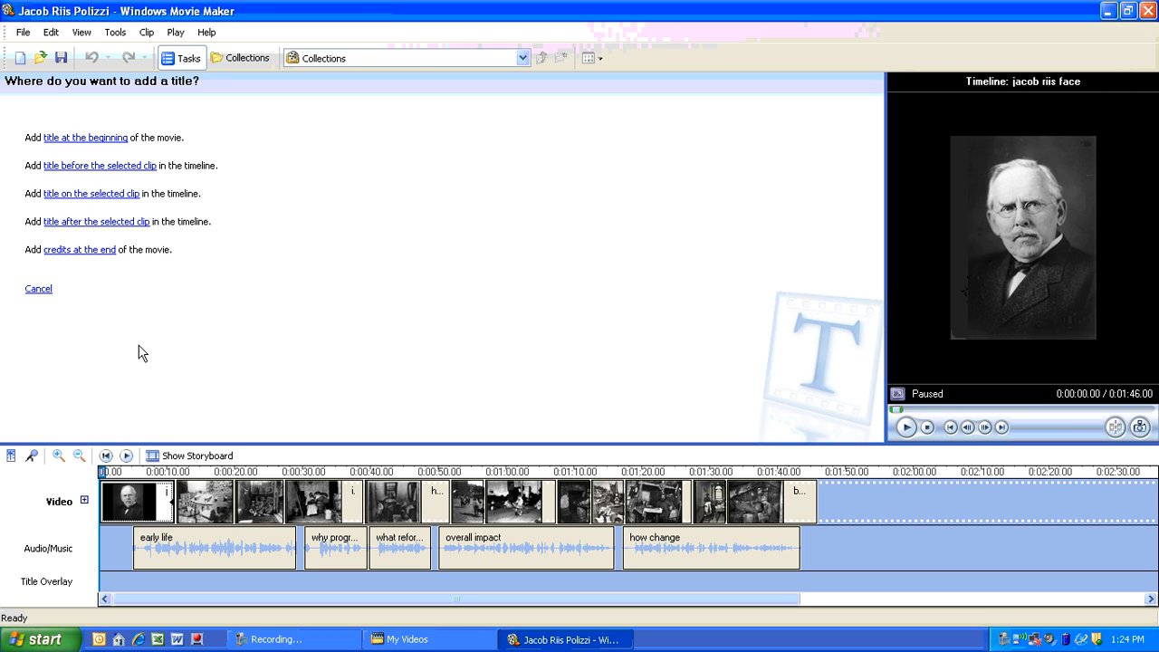
click(102, 195)
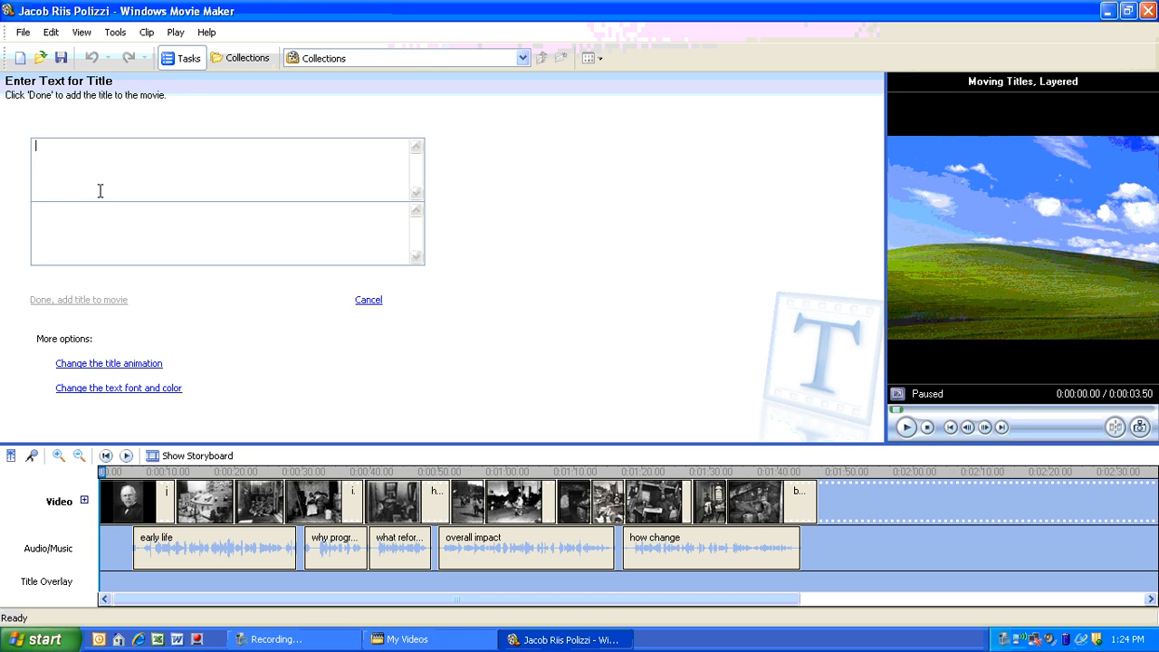
text(Jacob Riis)
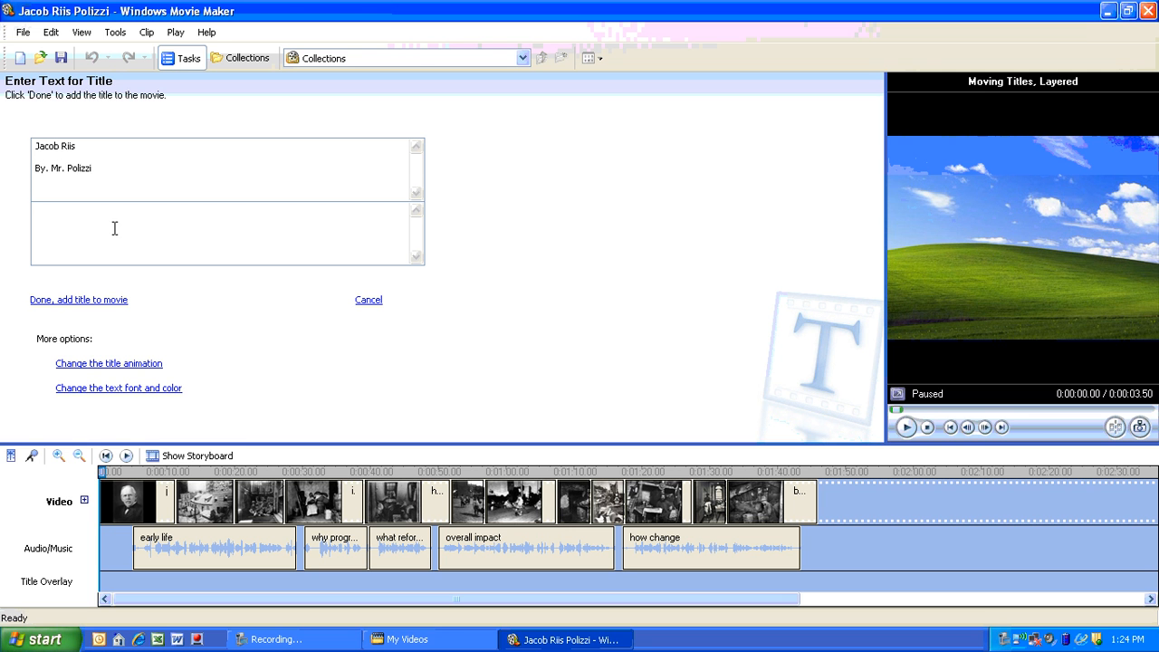
Step: Set the title's animation to the one-line Typewriter style
click(127, 364)
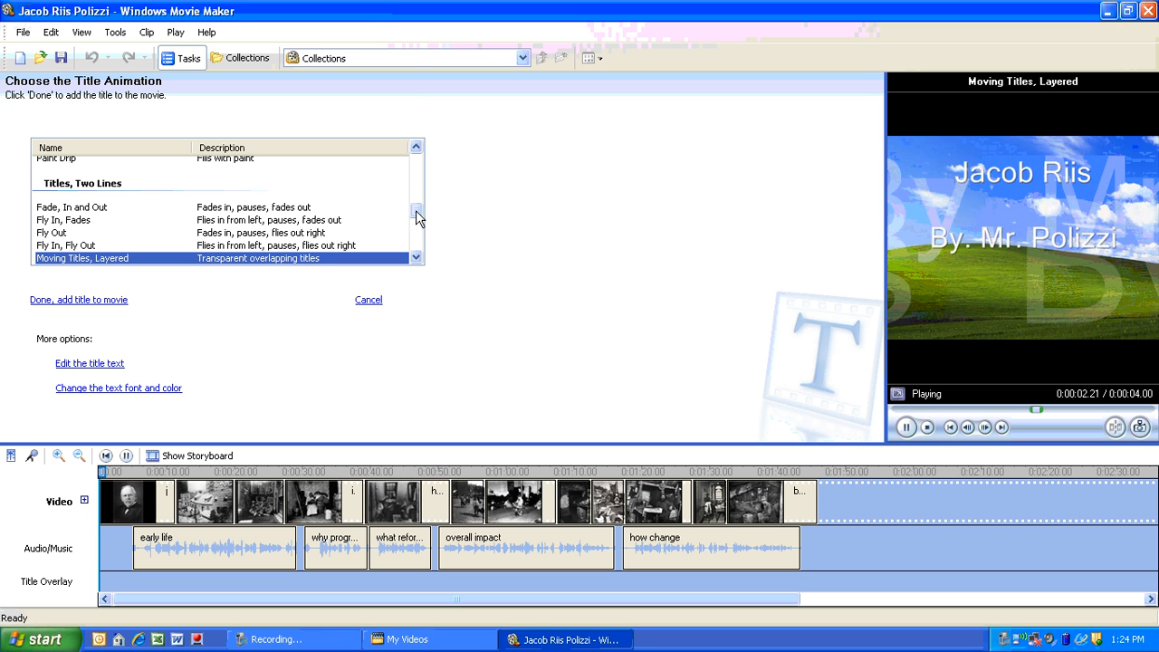
drag(417, 215, 418, 169)
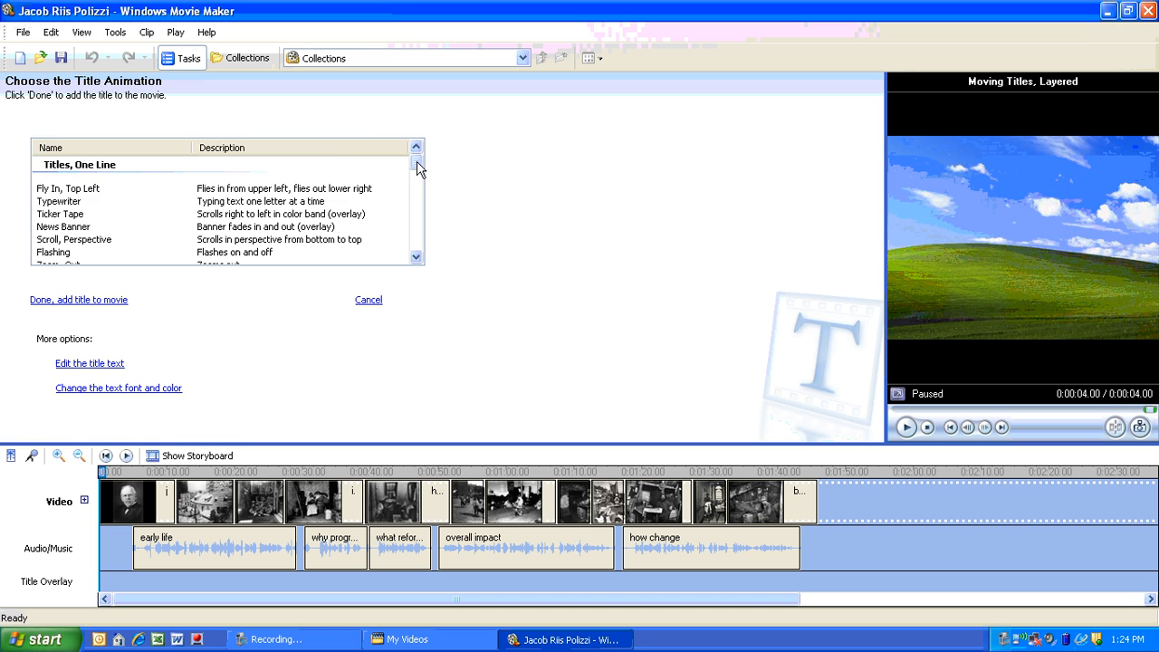
click(315, 203)
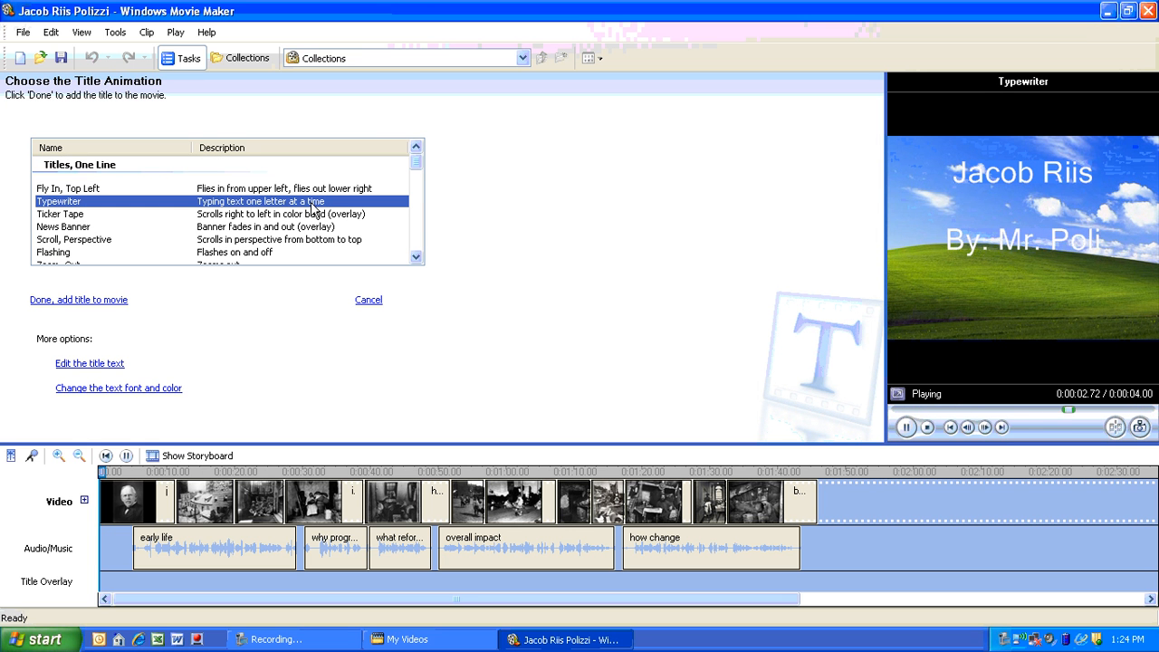
Step: Try the title's text color and size options, enlarging the text two steps and reducing it two steps
click(150, 391)
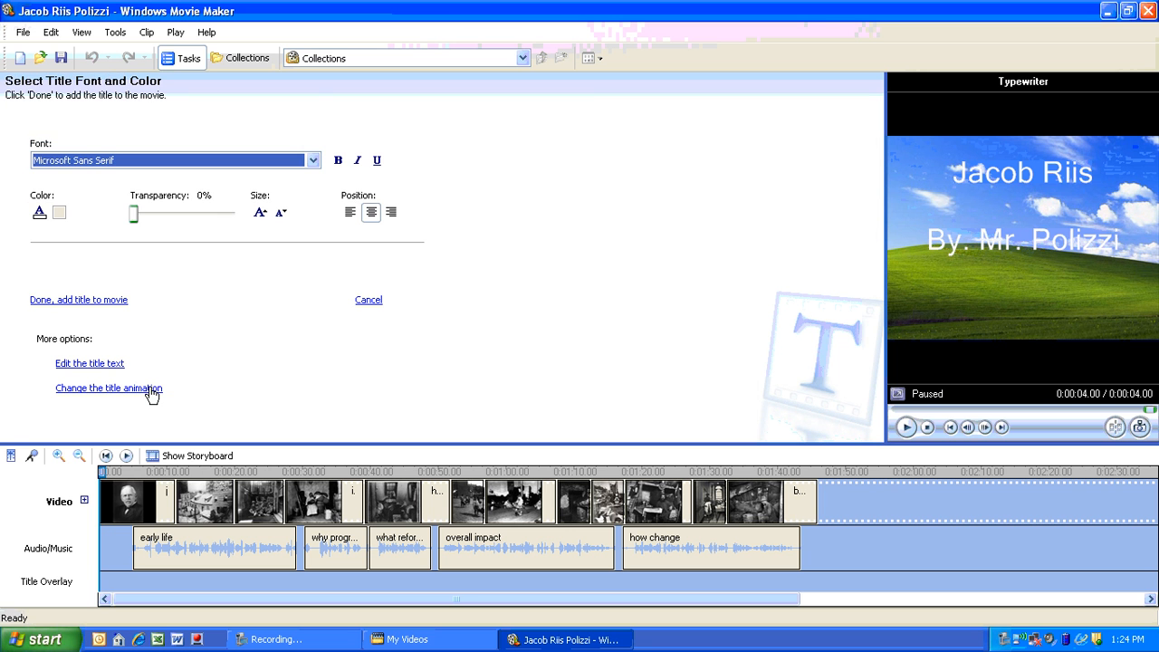
click(39, 213)
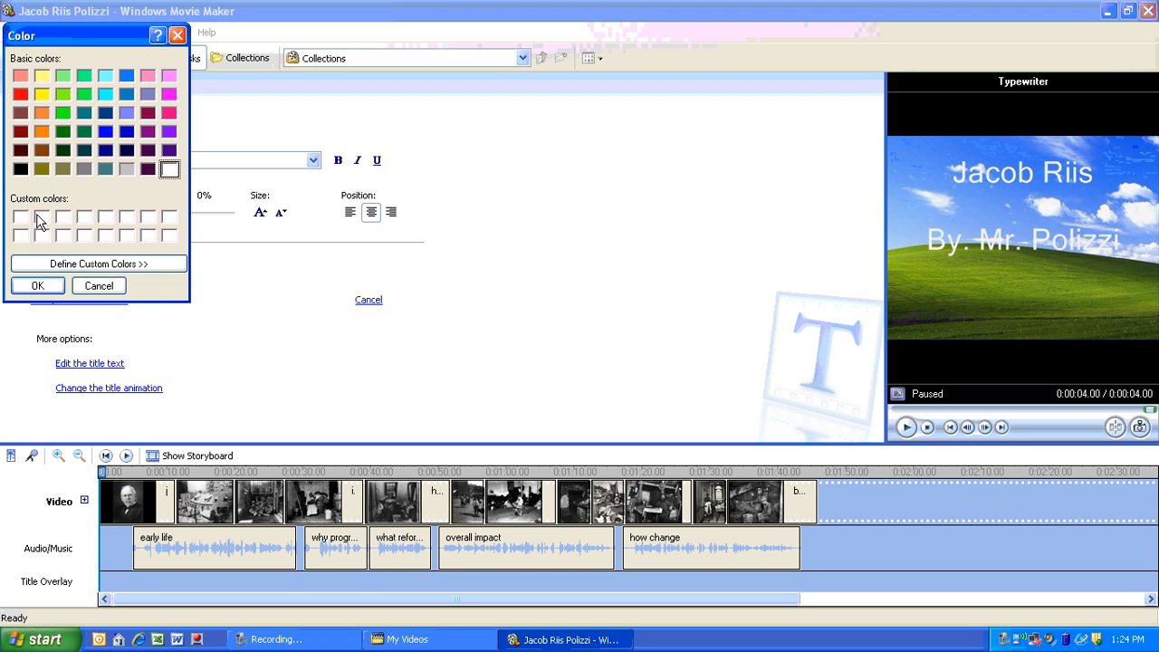
click(24, 287)
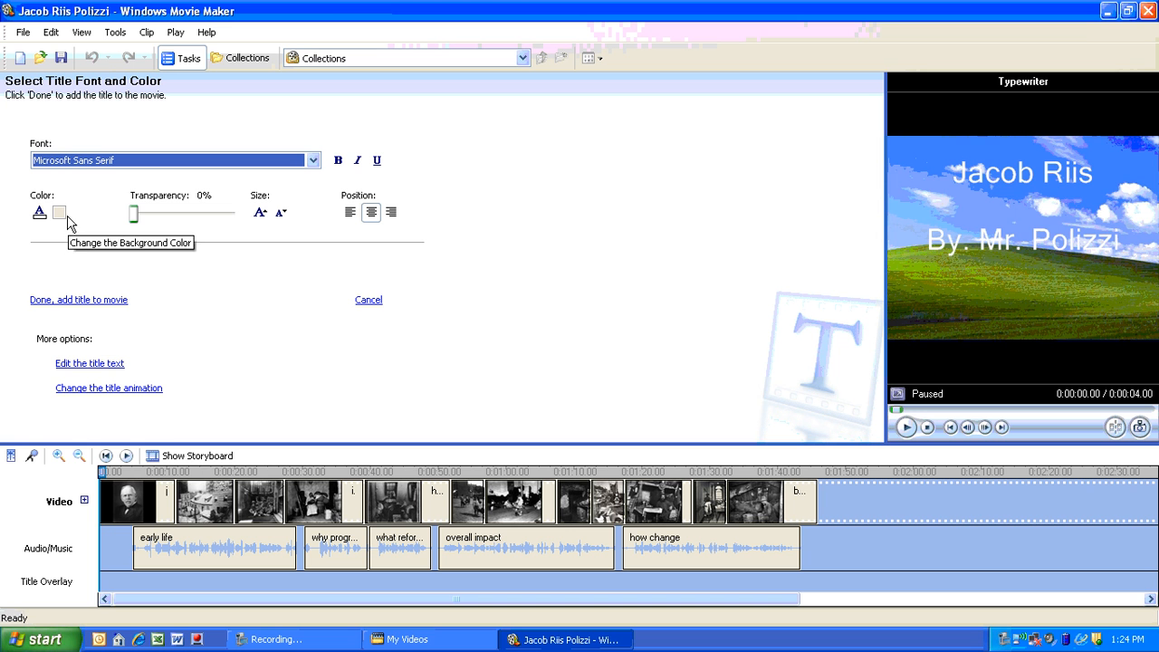
click(260, 214)
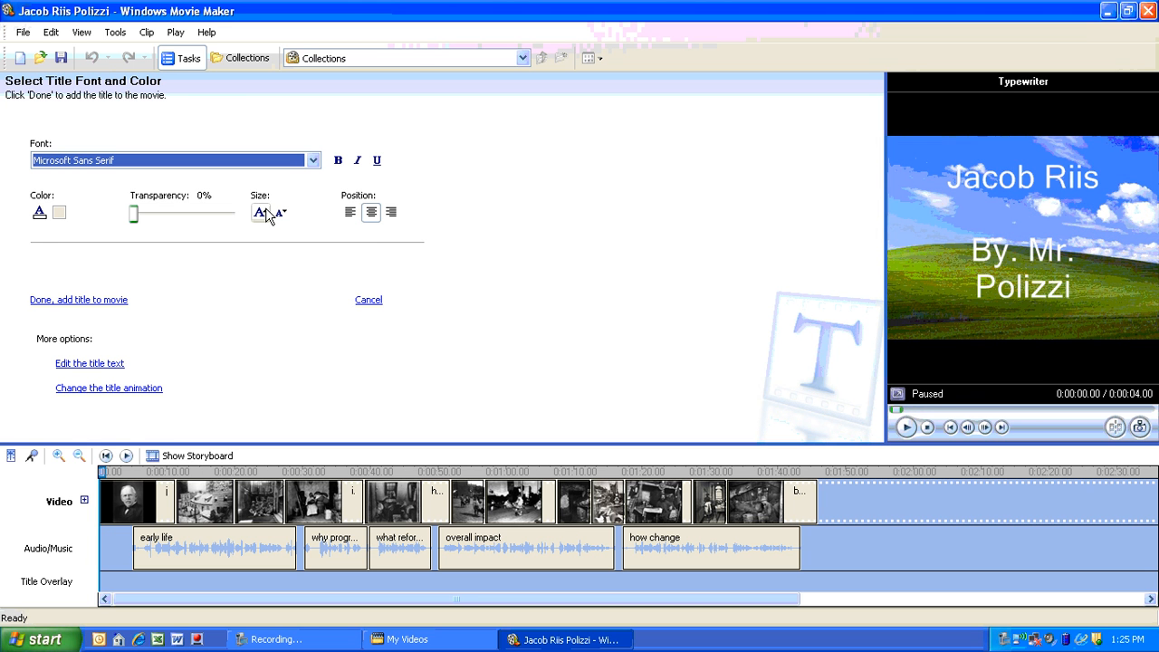
click(262, 213)
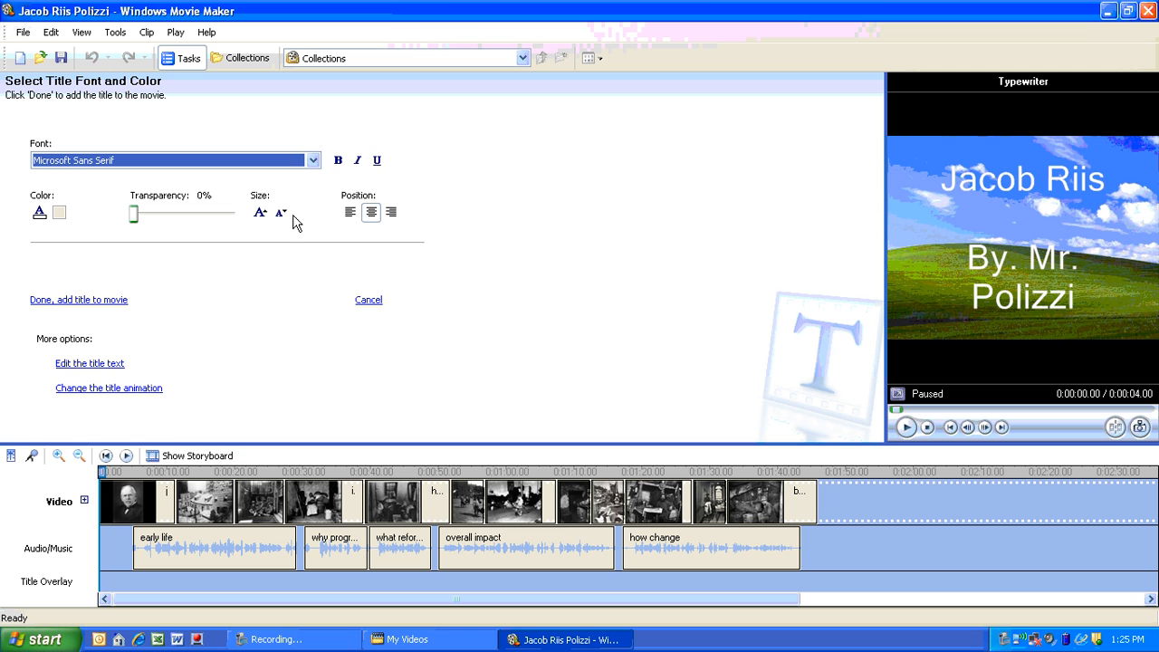
click(283, 217)
click(284, 218)
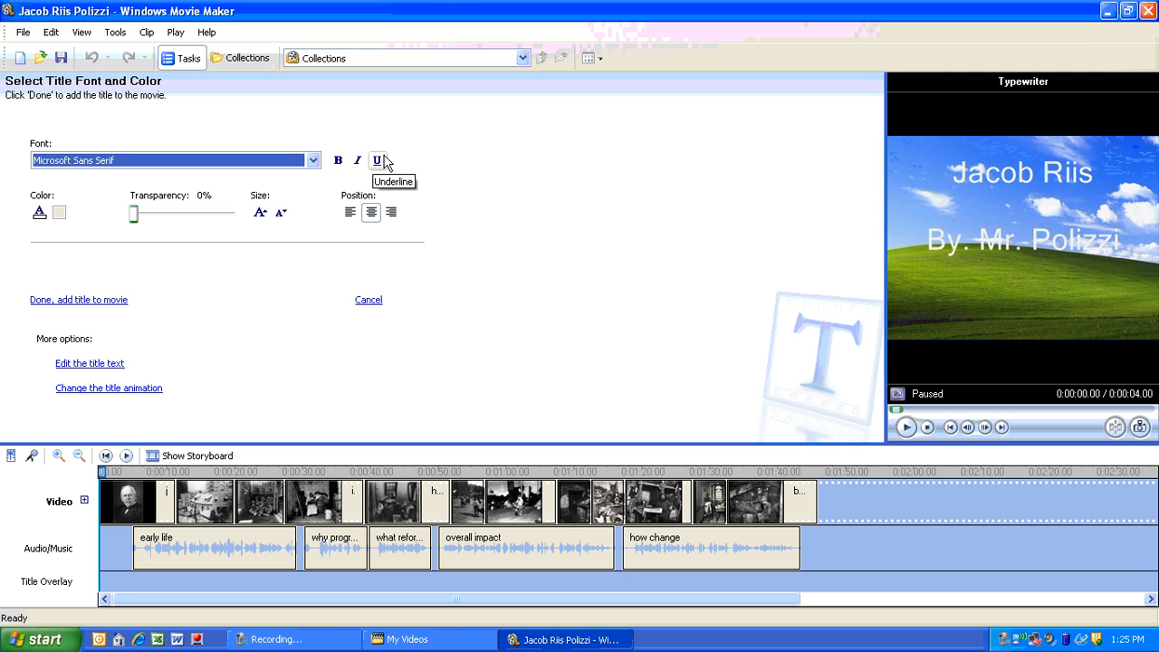
Step: Add the title to the movie with centered text and place it at the start of the title overlay track
click(373, 216)
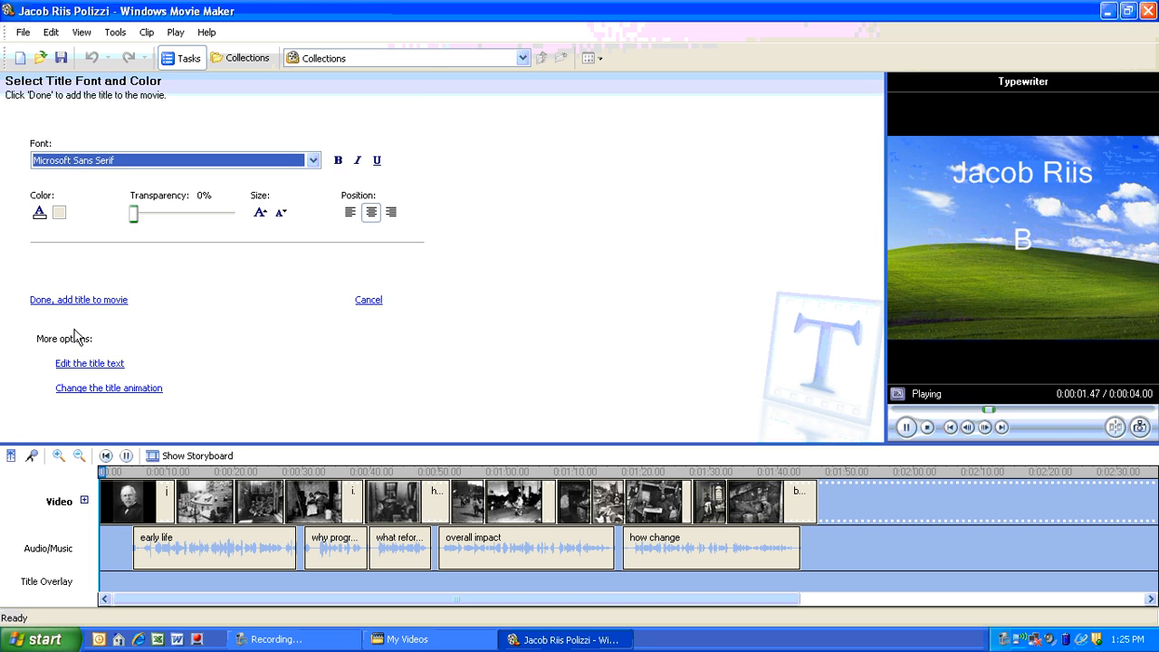
click(66, 301)
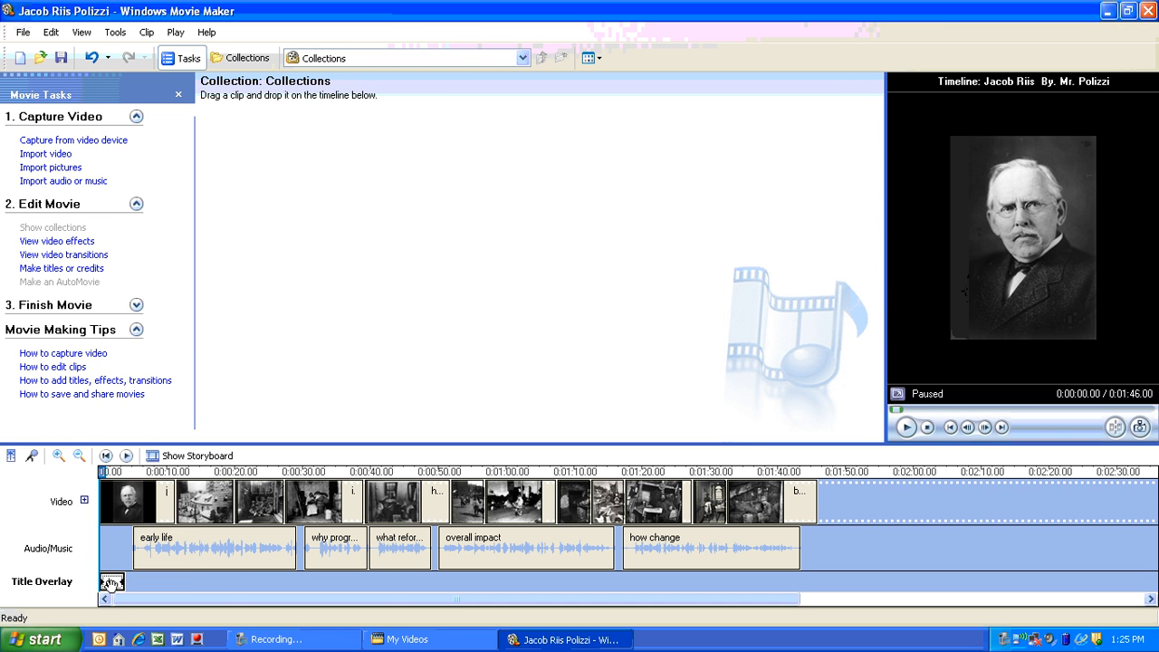
drag(108, 584, 127, 582)
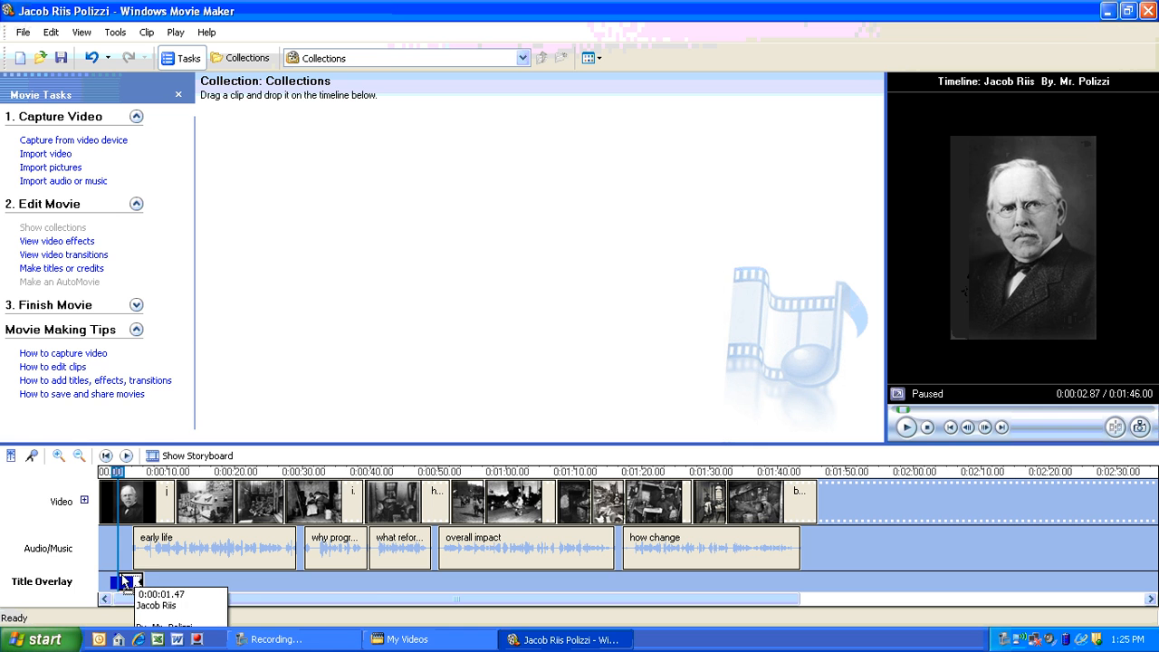
drag(106, 582, 105, 580)
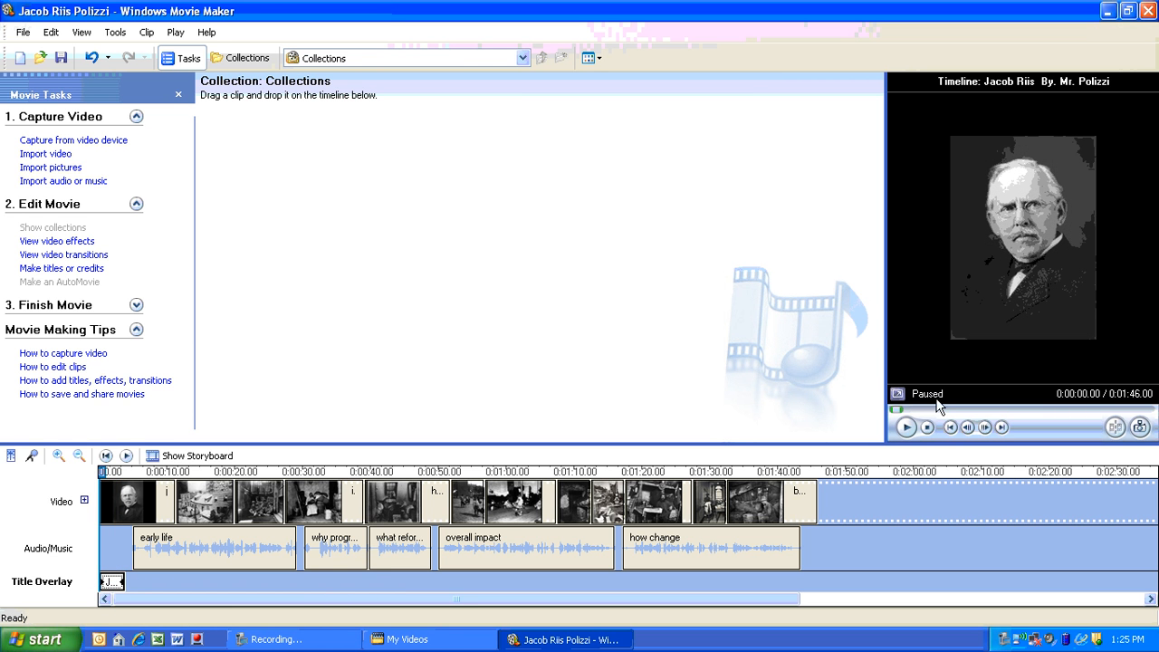
Step: Play the movie from the start to check the opening title, and pause the preview
click(904, 427)
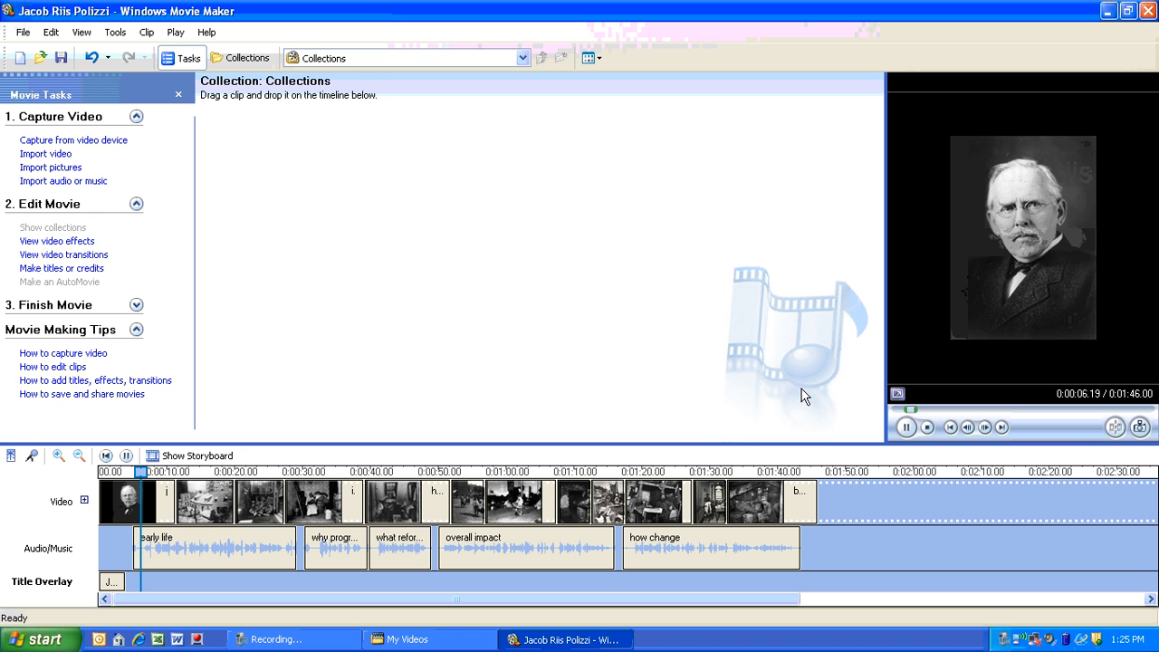
click(374, 546)
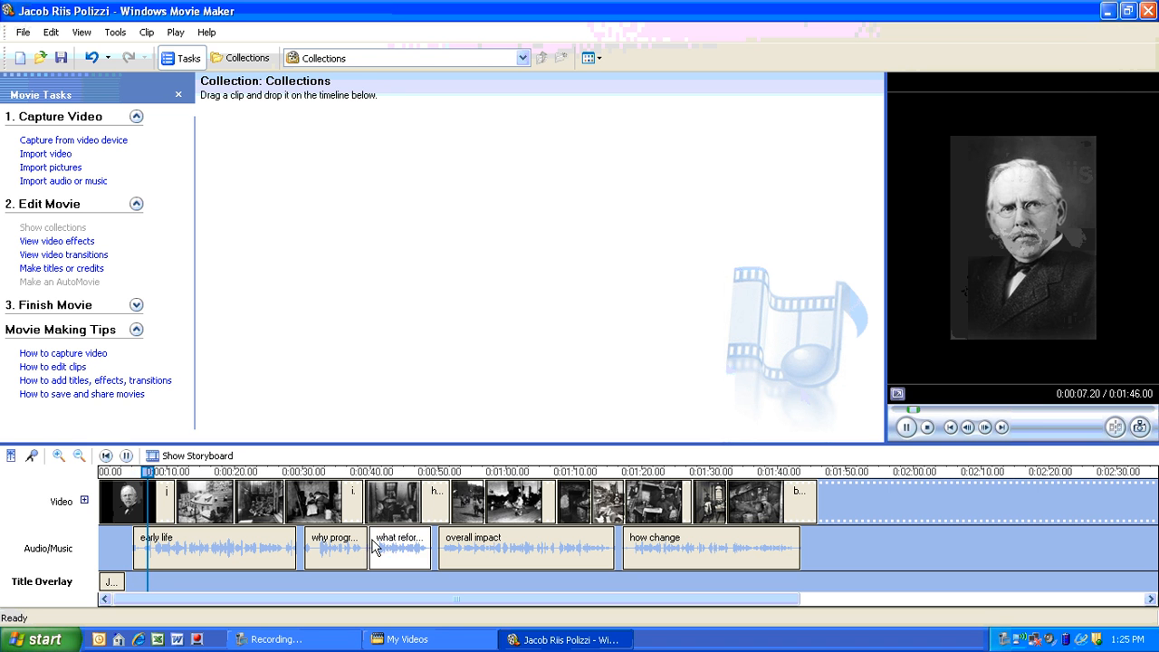
click(127, 456)
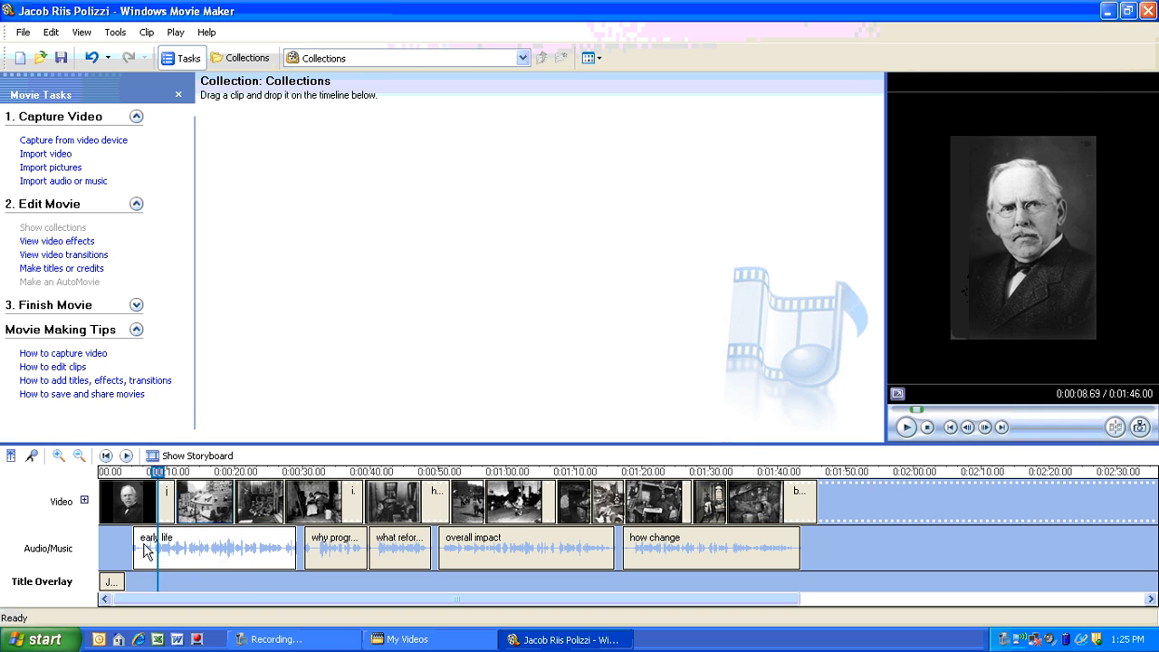
Step: Add an "Early Life" title on the opening portrait clip and move it to 5 seconds, where the early life narration starts
click(165, 504)
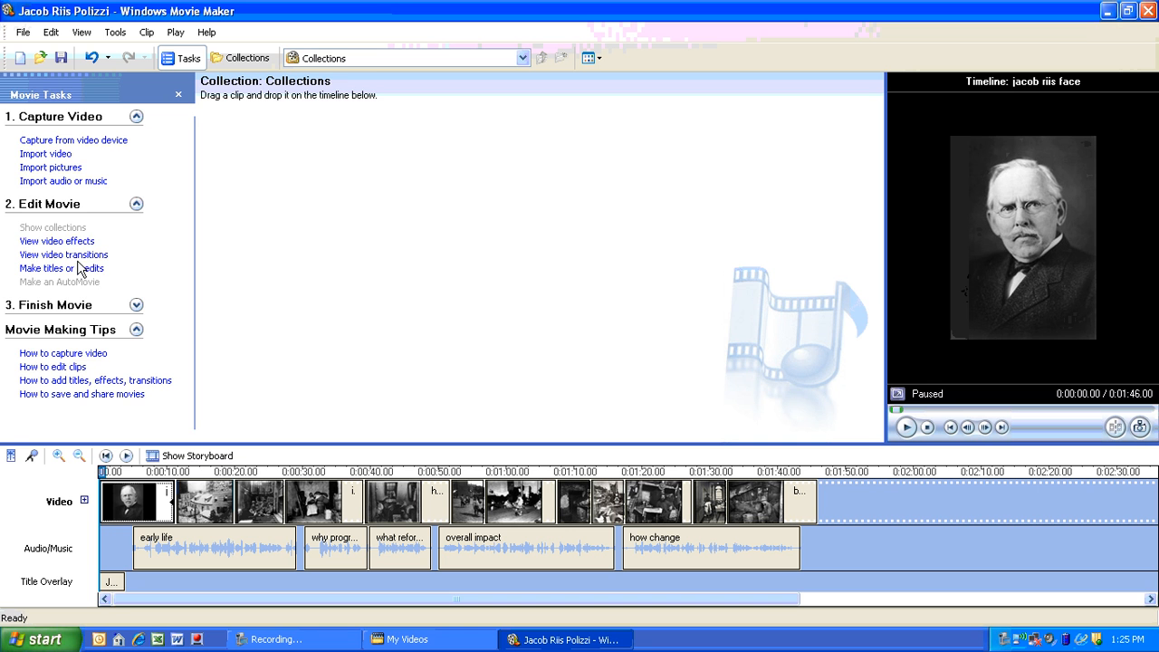
click(79, 269)
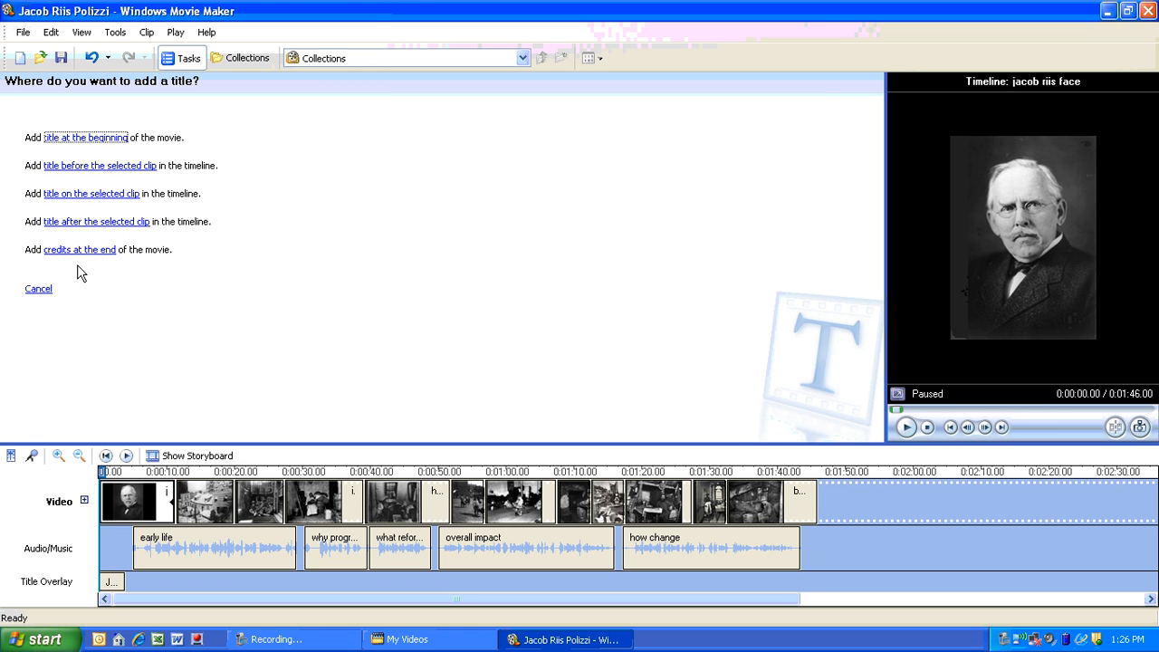
click(101, 198)
text(Ea)
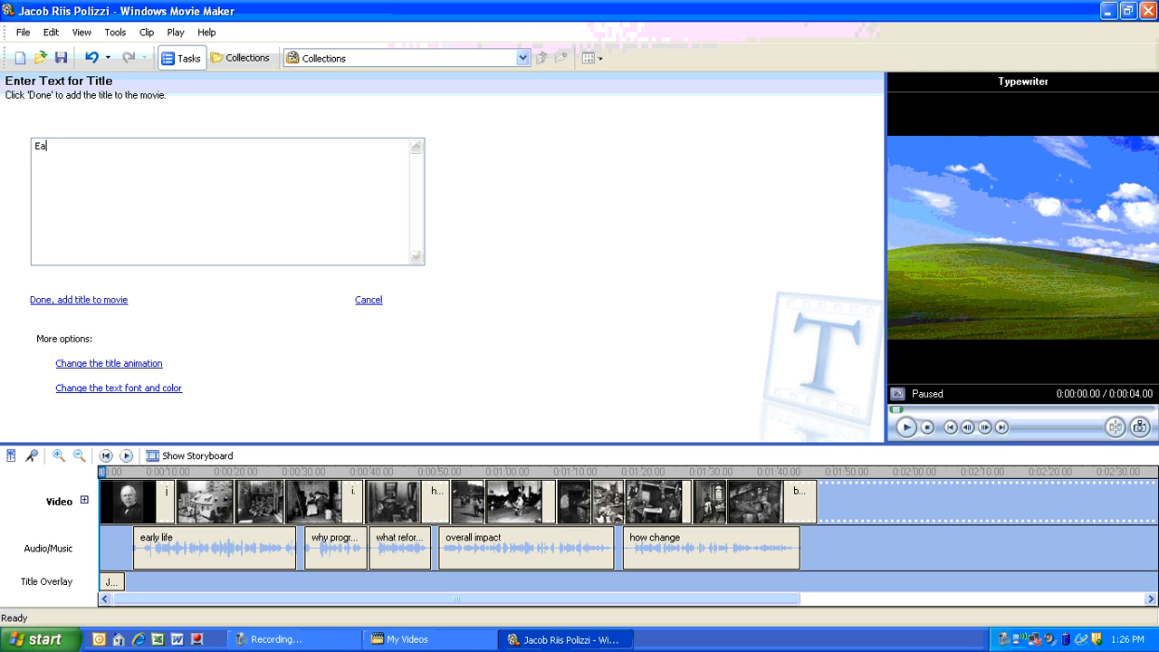
text(rly Life)
click(104, 306)
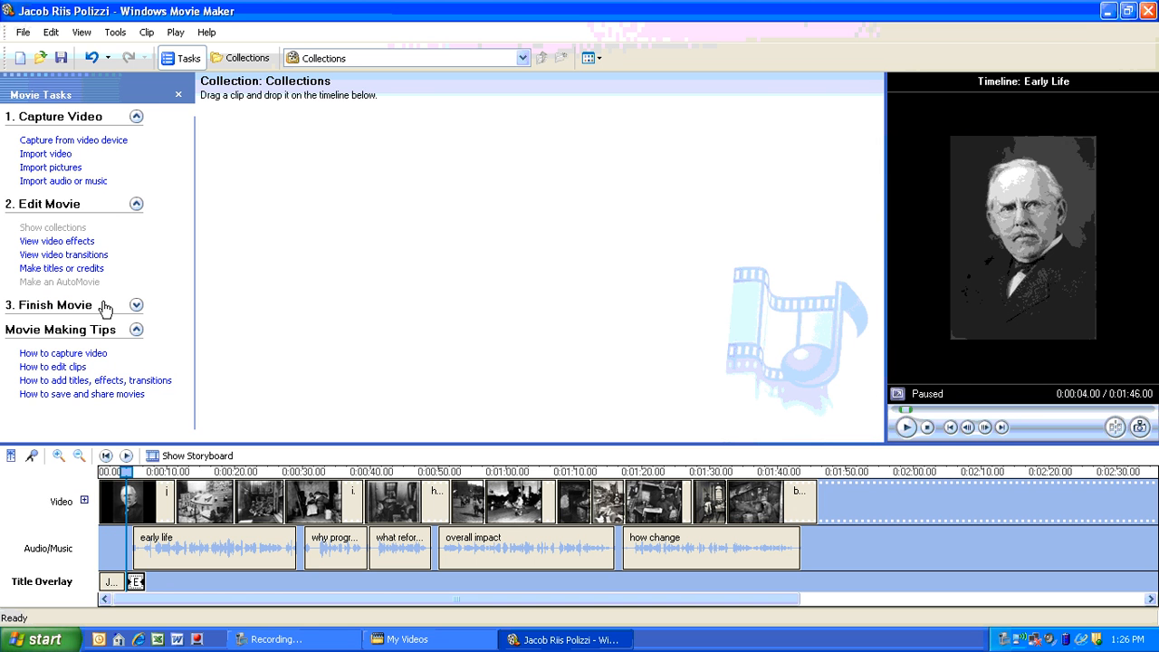
mouse_move(134, 582)
mouse_down()
mouse_move(155, 583)
mouse_move(142, 582)
mouse_up()
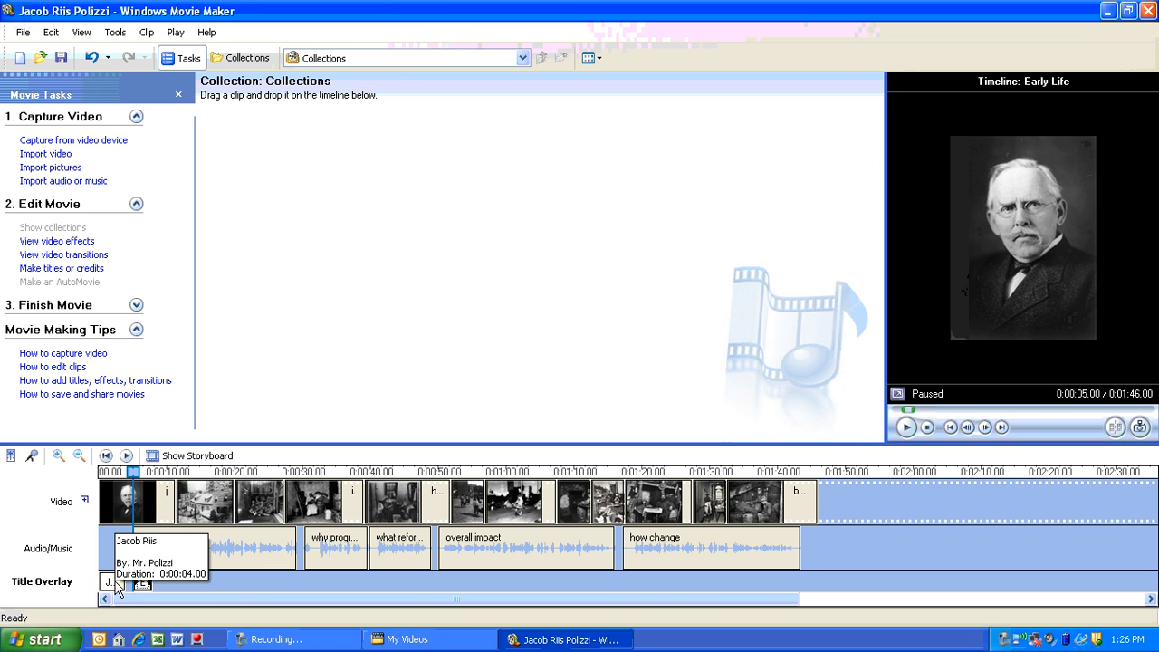
Step: Add the overlay title "Why Jacob Riis is Considered a Progressive" at the start of the "why progressive" narration
click(337, 509)
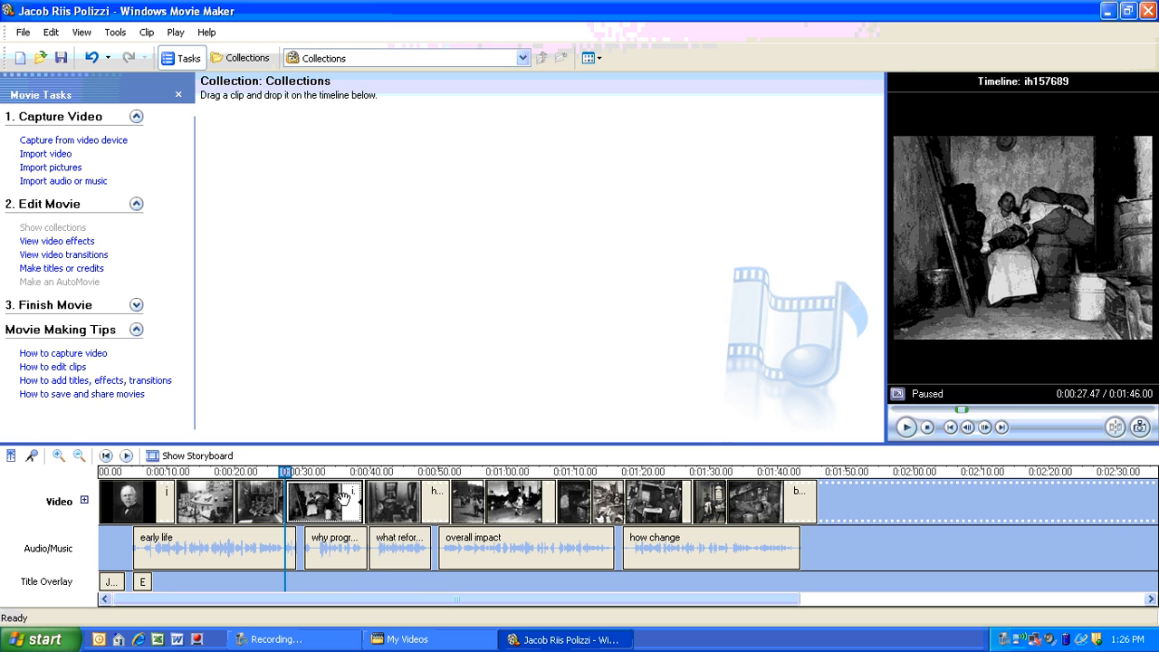
click(314, 547)
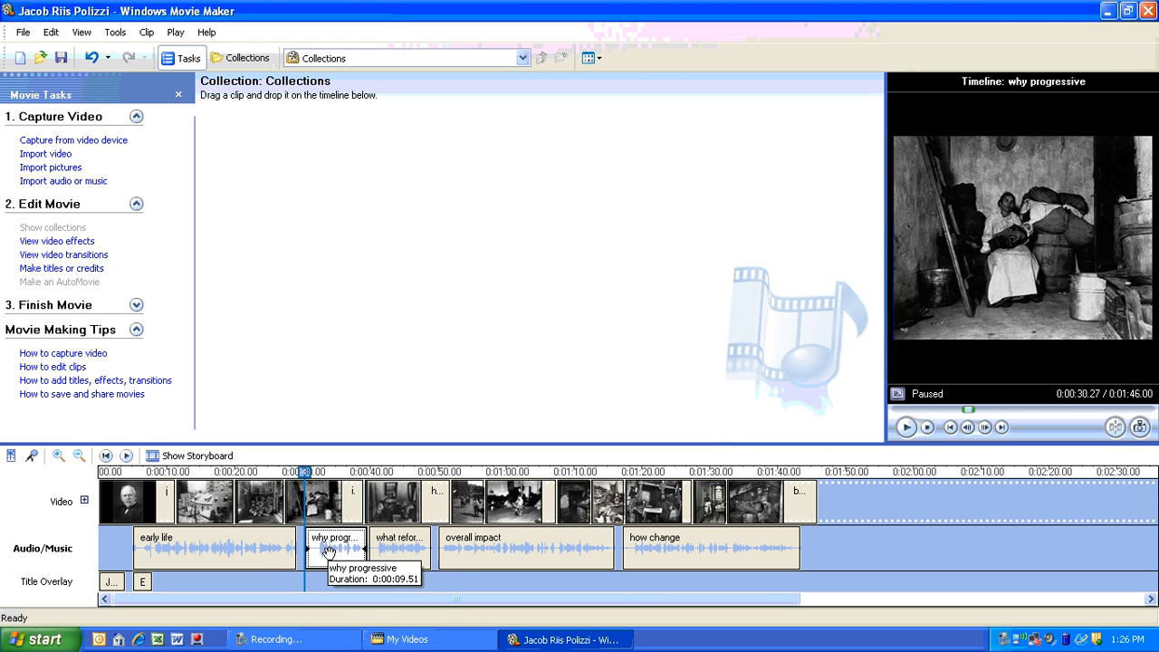
click(98, 269)
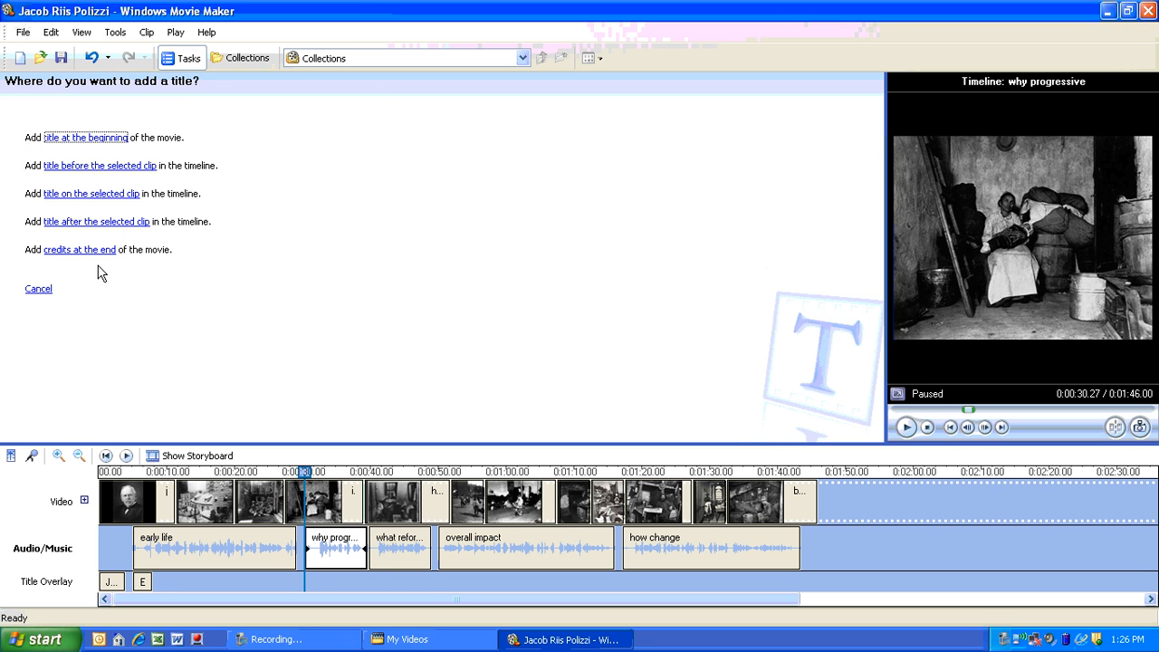
click(123, 194)
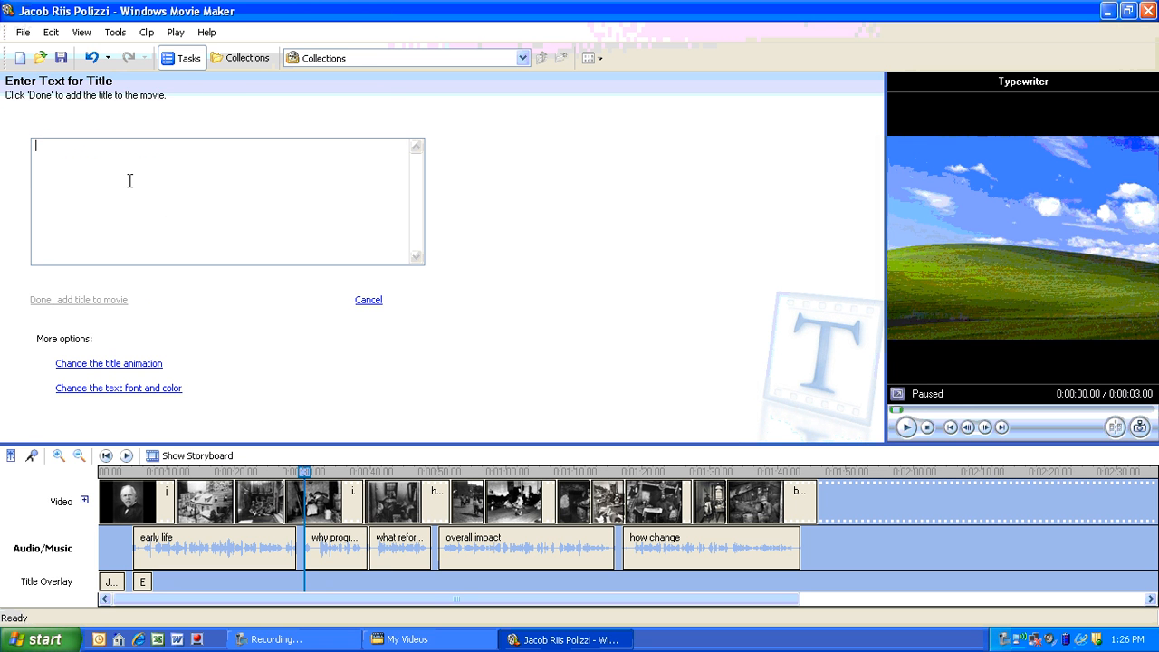
text(W)
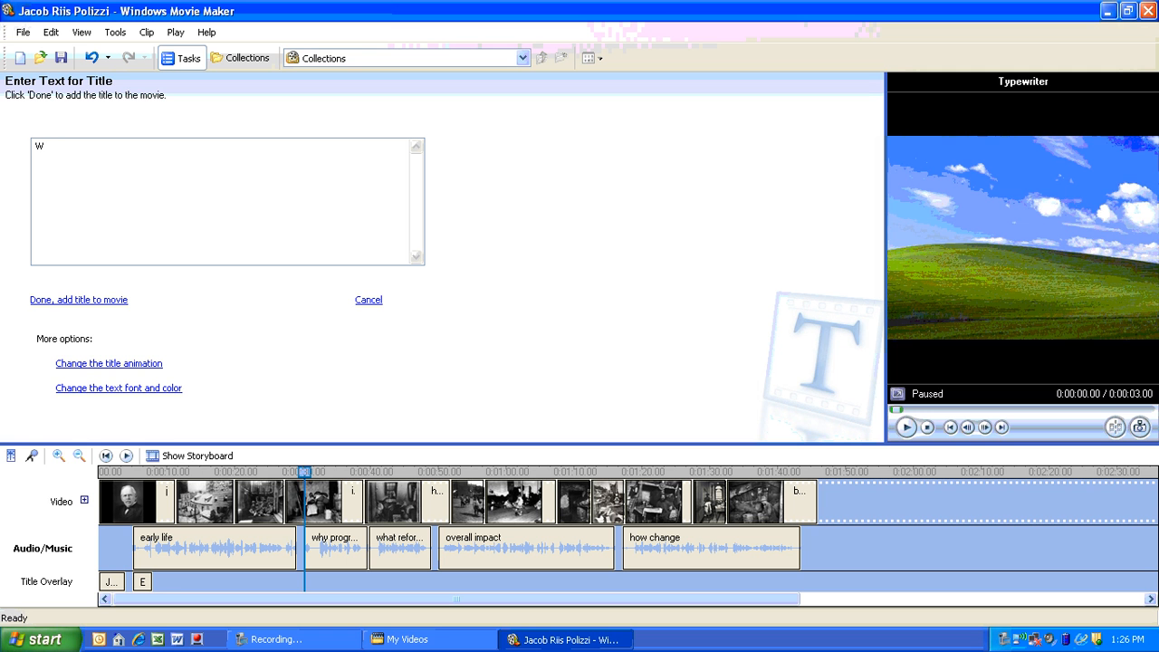
text(hy)
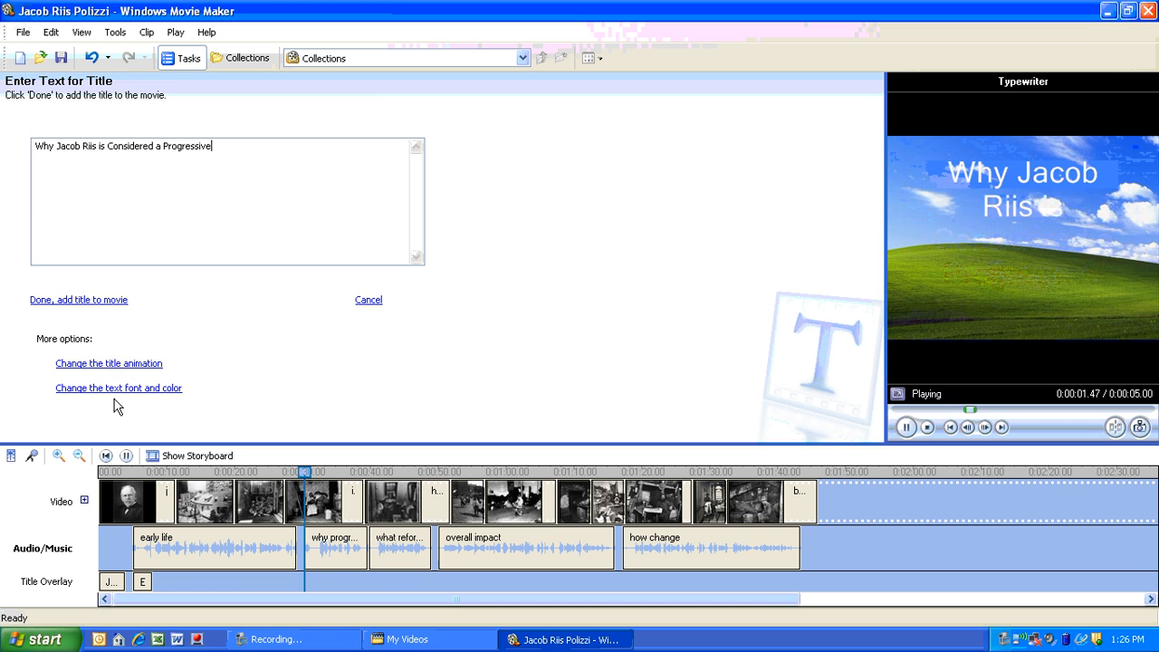
click(100, 297)
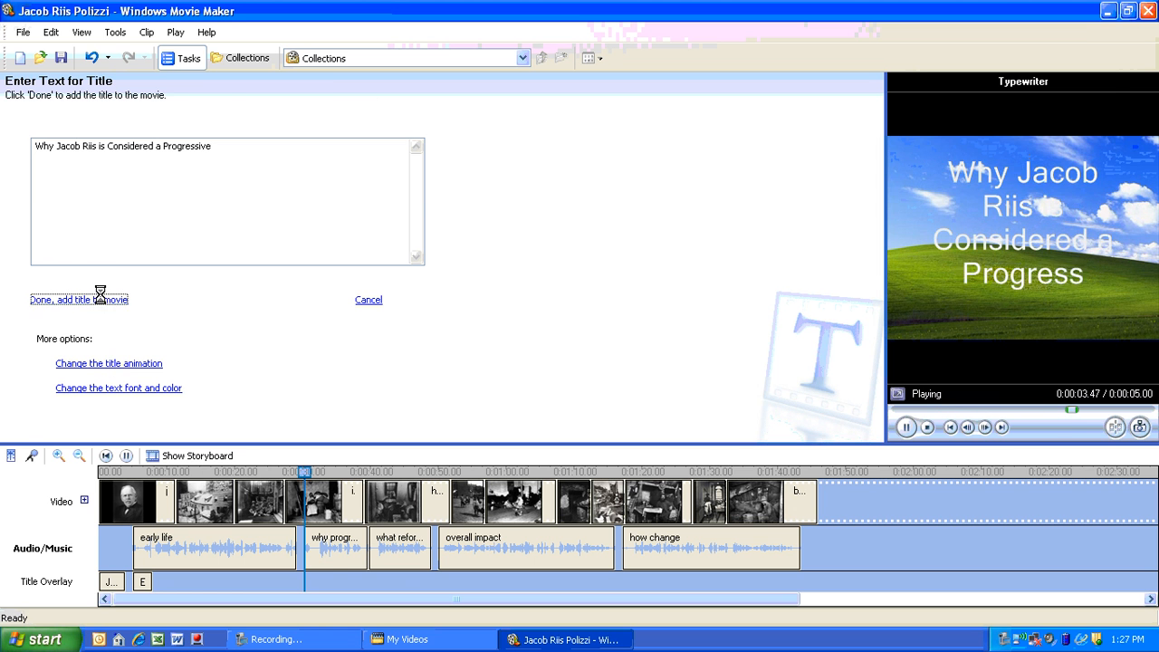
Step: Play the movie from just before the progressive title to check it, pause the preview, and select that title
drag(305, 475, 300, 478)
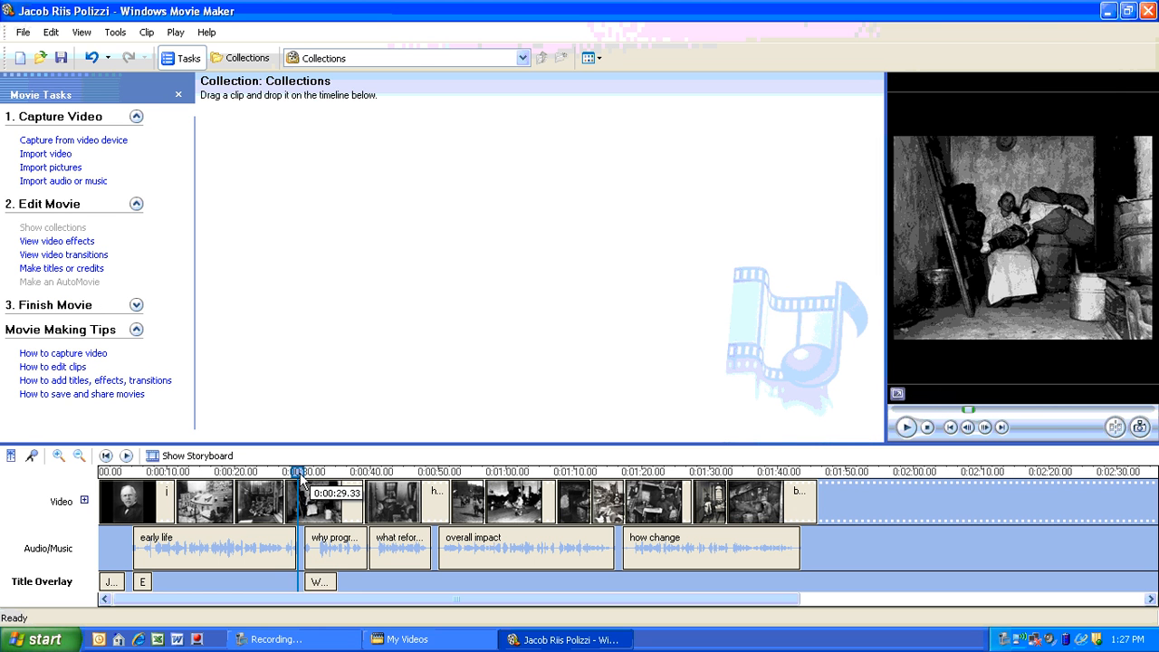
click(903, 427)
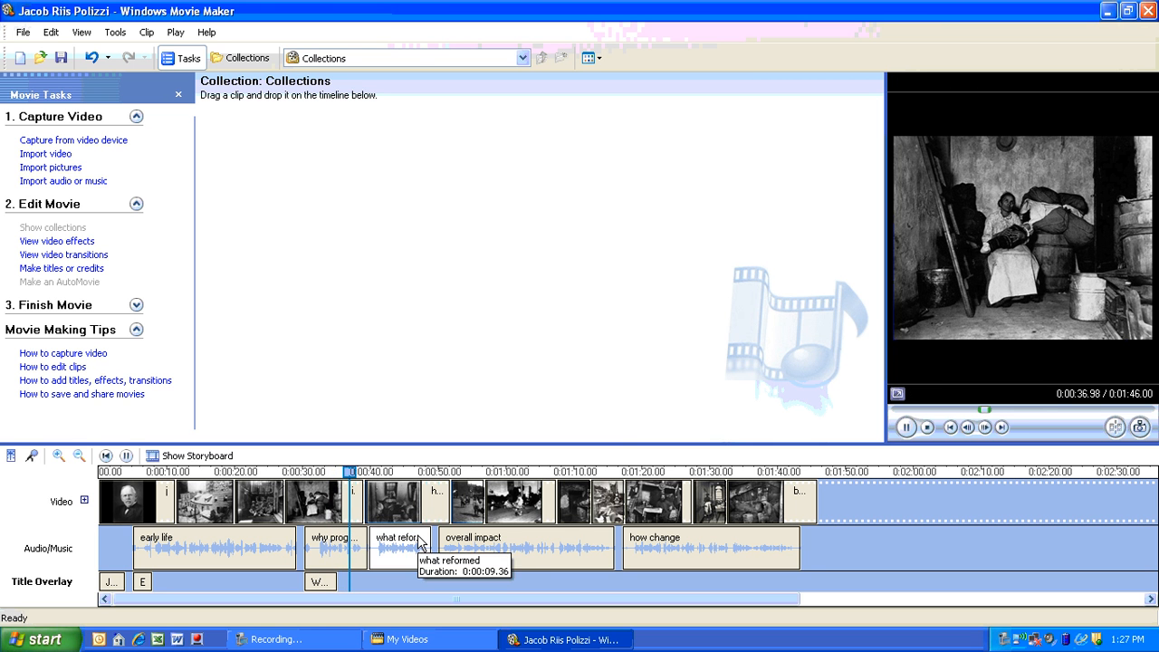
click(125, 455)
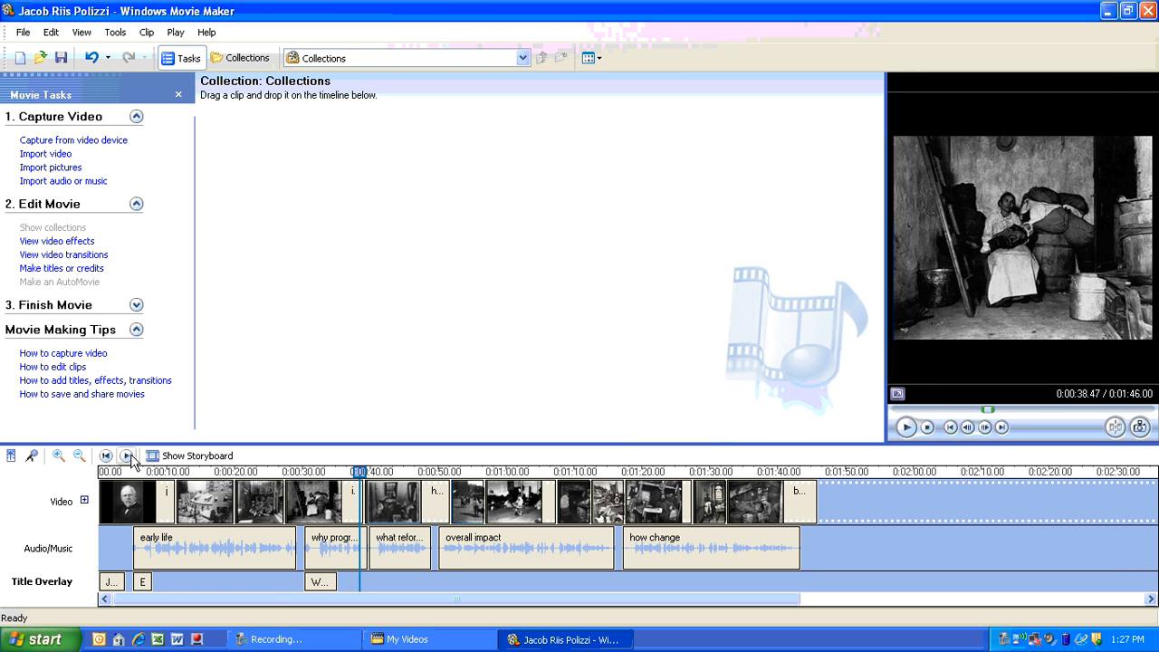
click(319, 582)
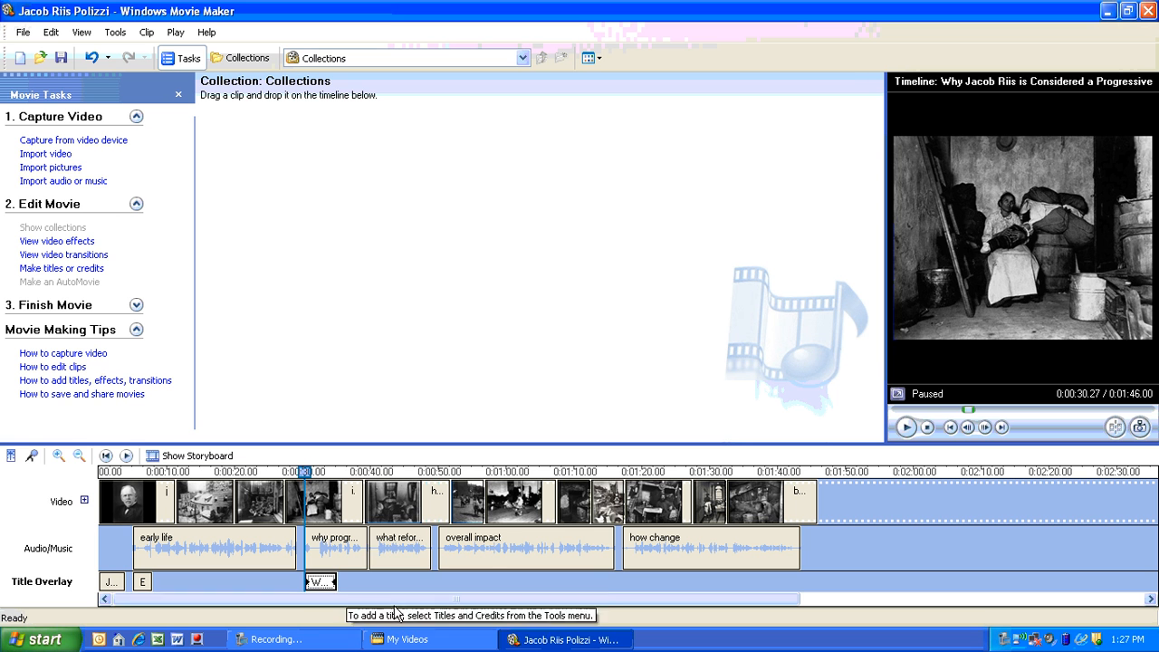
Step: Start a title on the "what reformed" narration clip with the text "What Did They Want to Chang or Reform?"
click(413, 549)
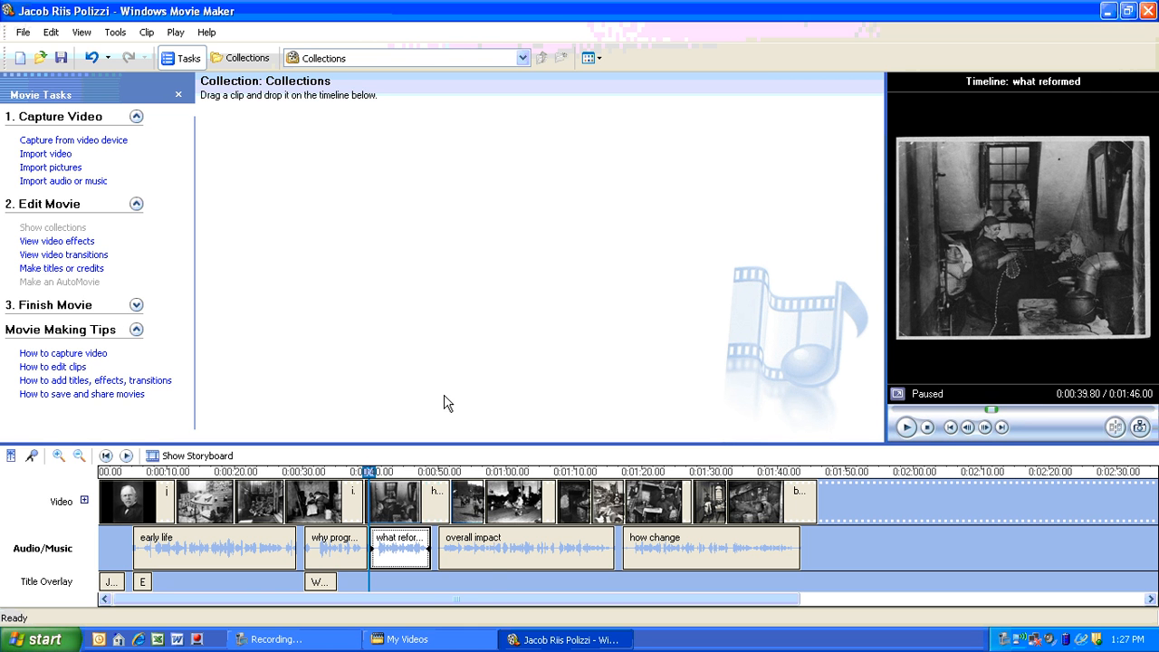
click(394, 505)
key(Left)
click(407, 549)
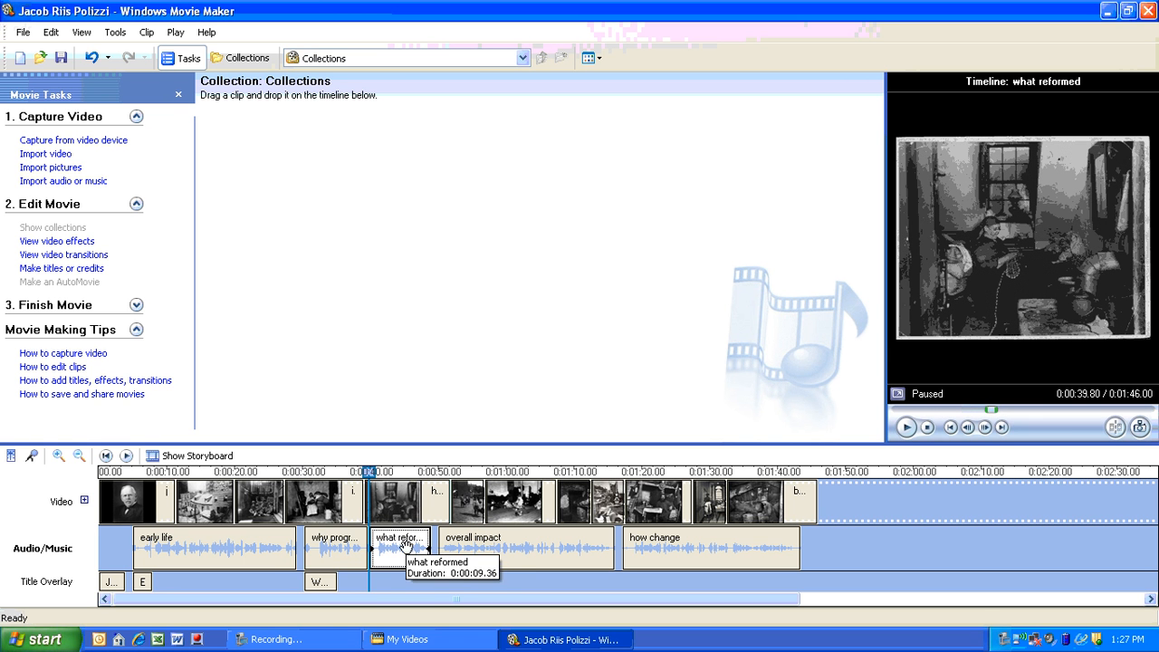
click(77, 270)
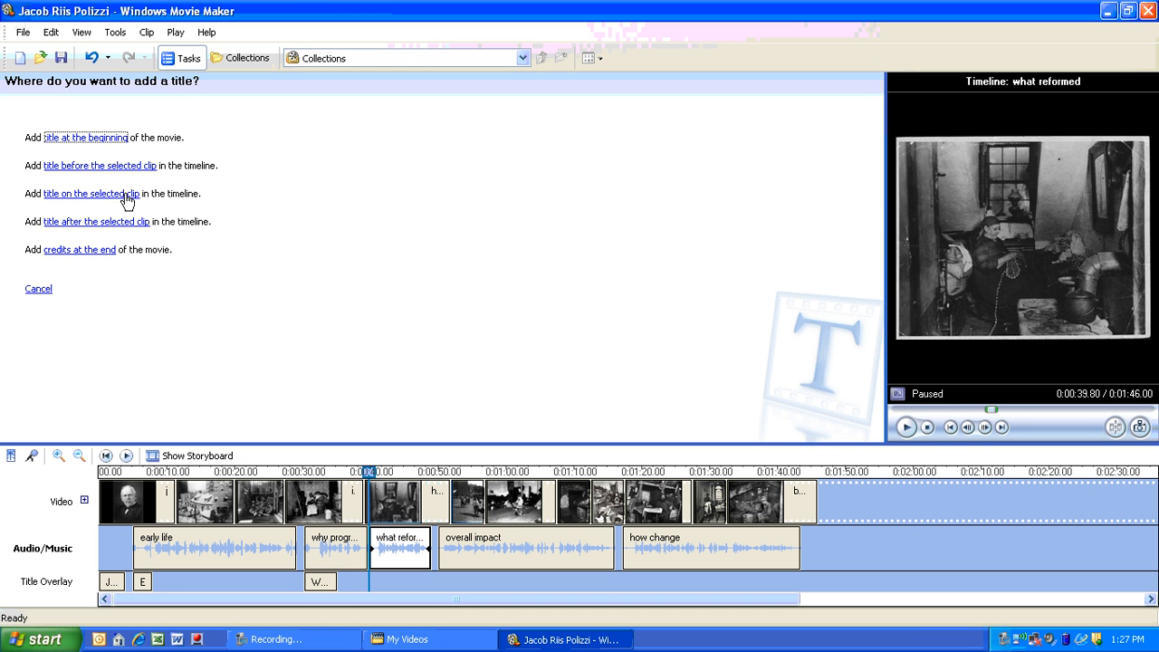
click(126, 194)
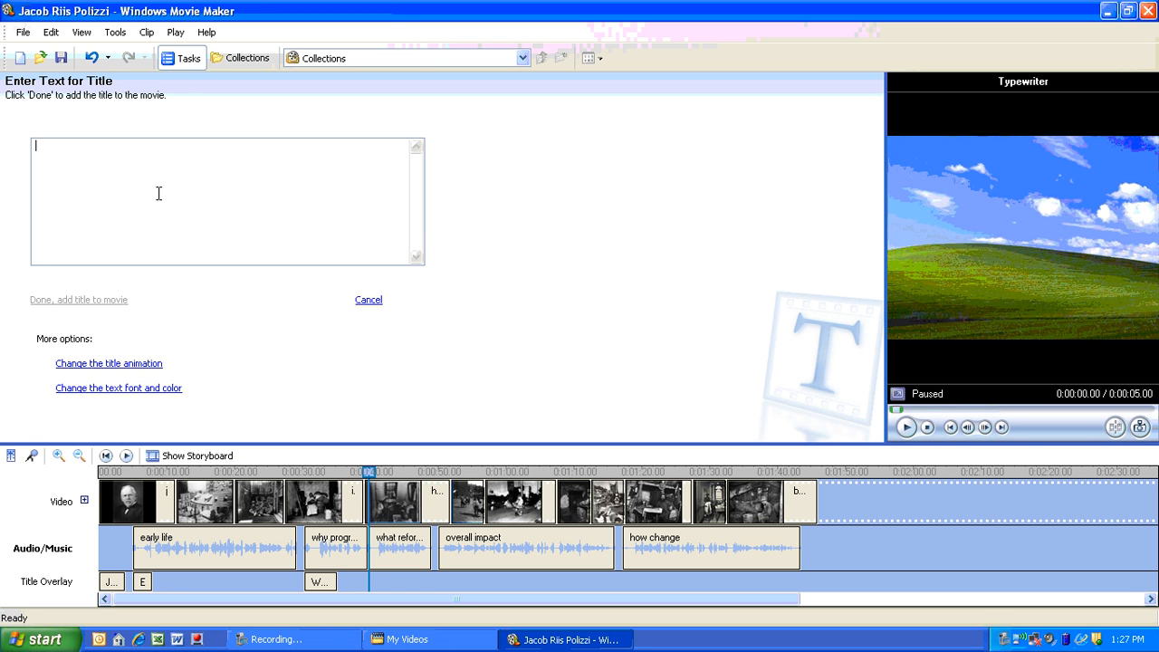
text(What)
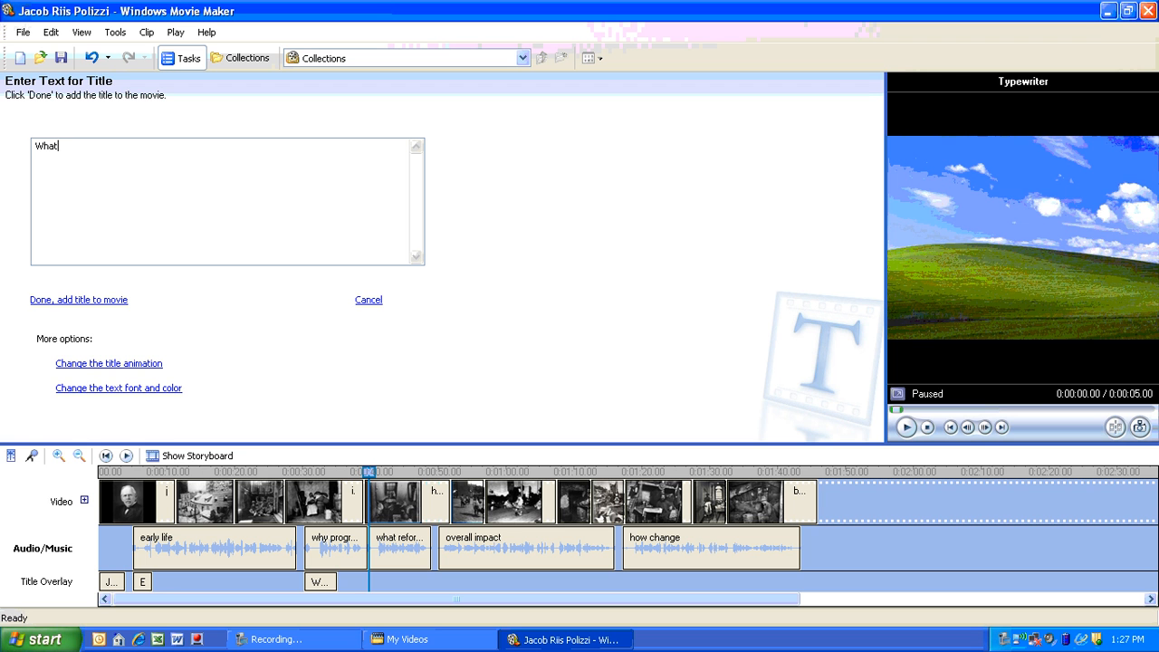
text( did They Want to Chang or Reform?)
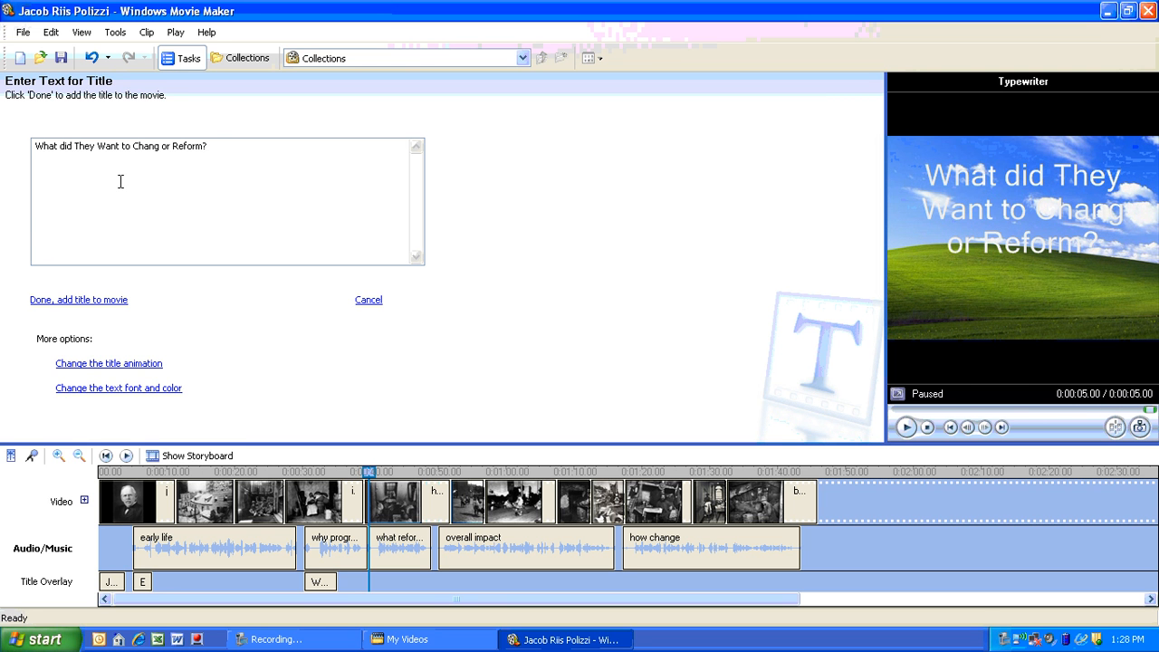
click(63, 146)
key(BackSpace)
text(D)
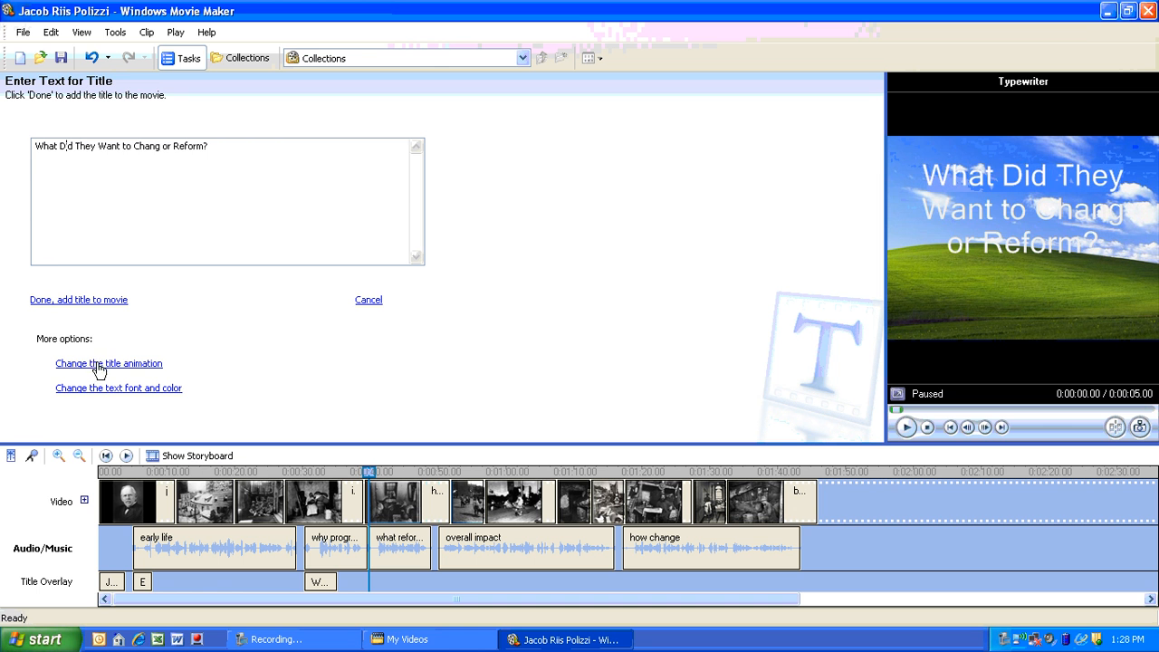
Step: Apply the "Zoom, In" animation to the reform title and add it to the movie
click(96, 363)
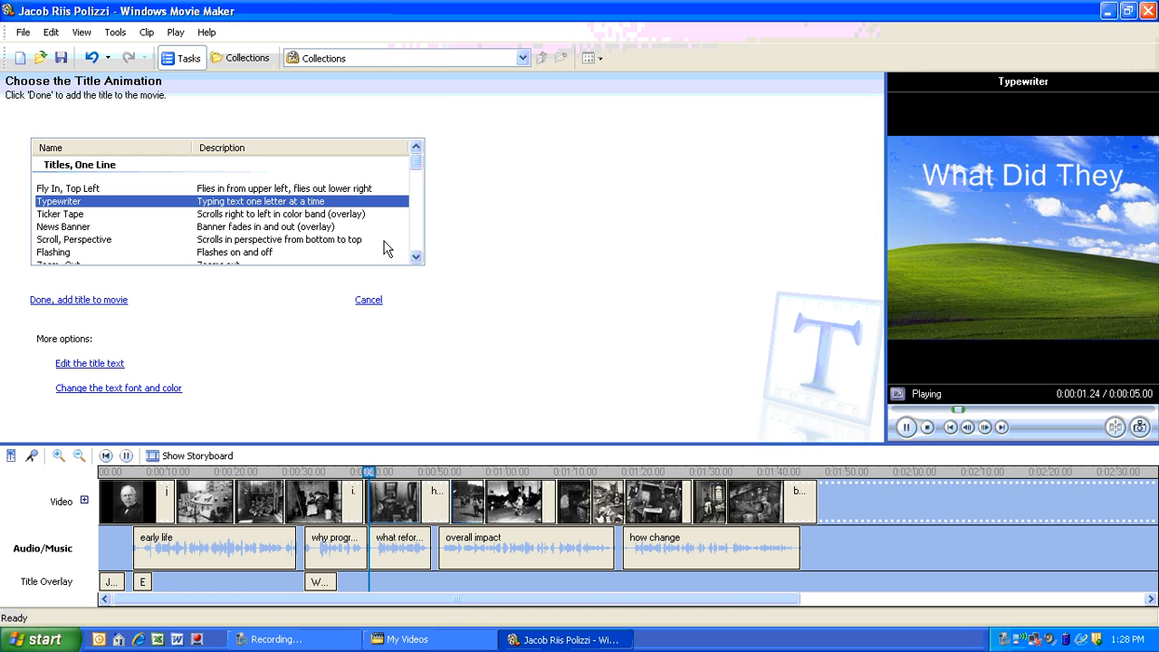
click(414, 257)
click(415, 257)
click(415, 257)
click(414, 257)
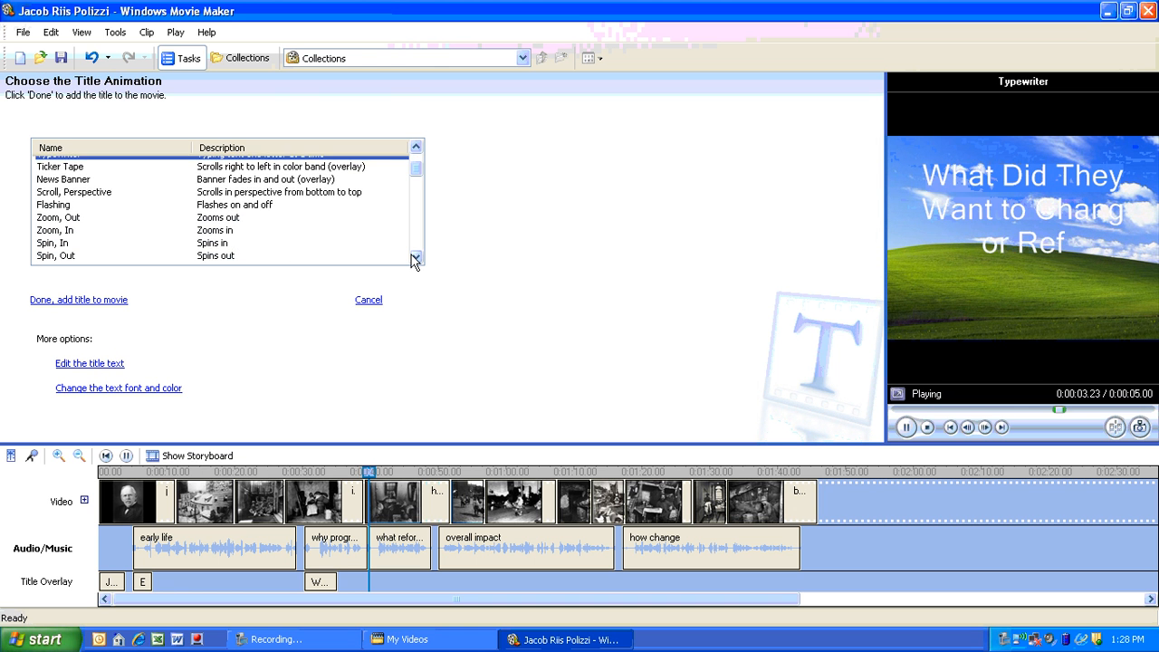
click(414, 257)
click(205, 224)
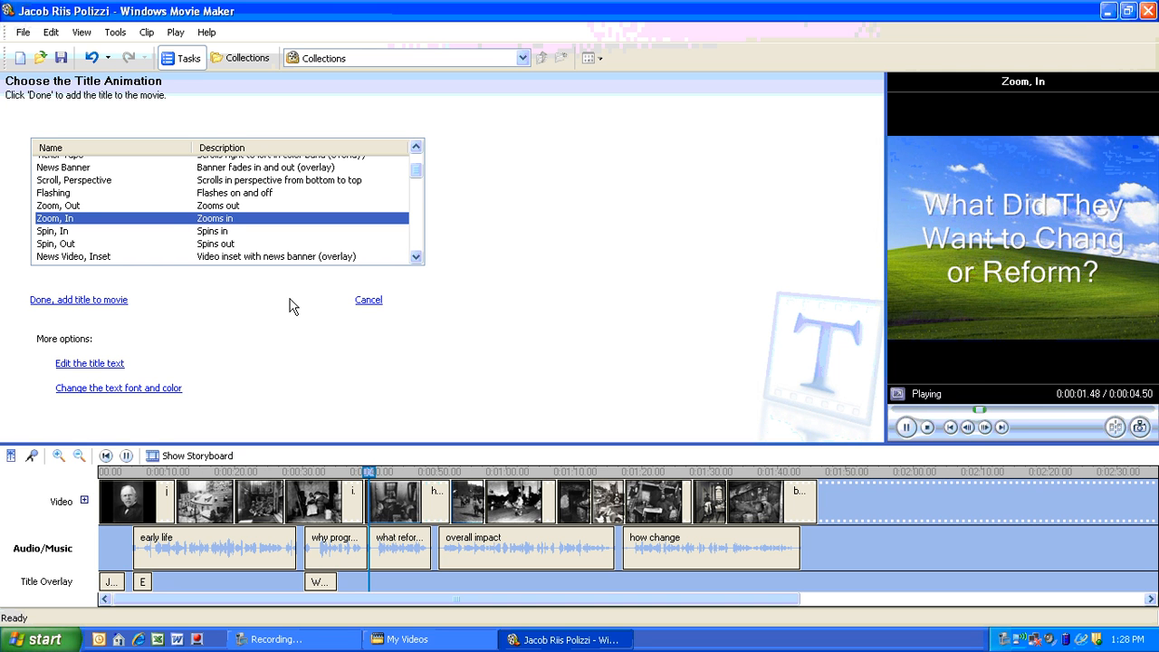
click(71, 302)
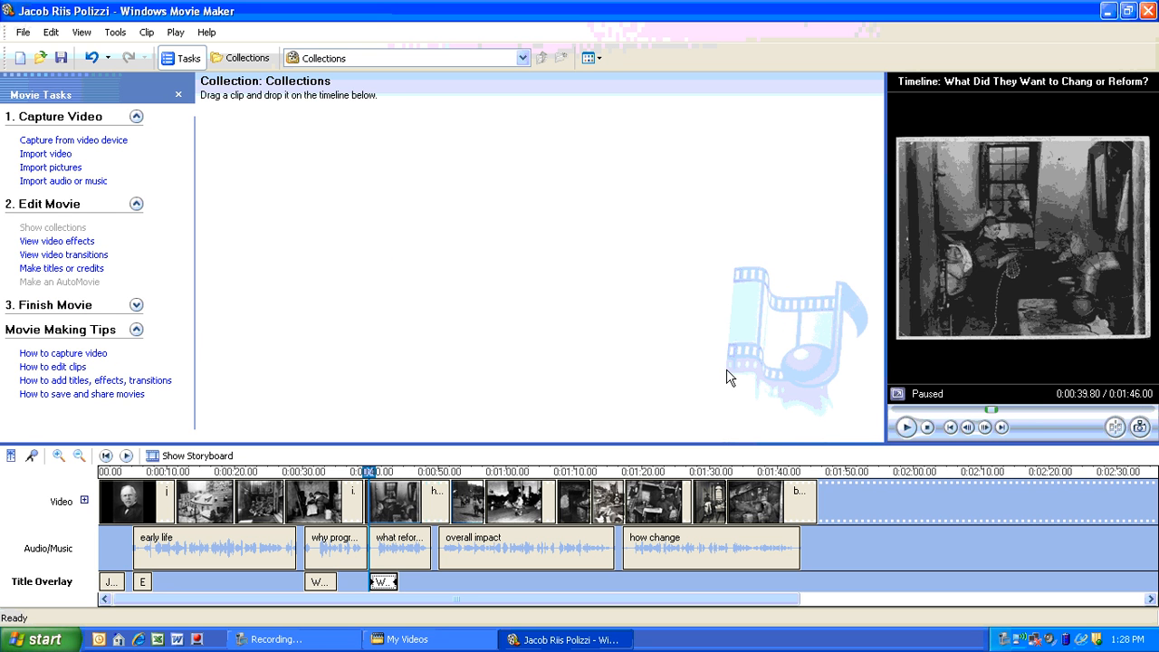
Step: Play the movie from the reform title to check its animation, and pause the preview
click(905, 426)
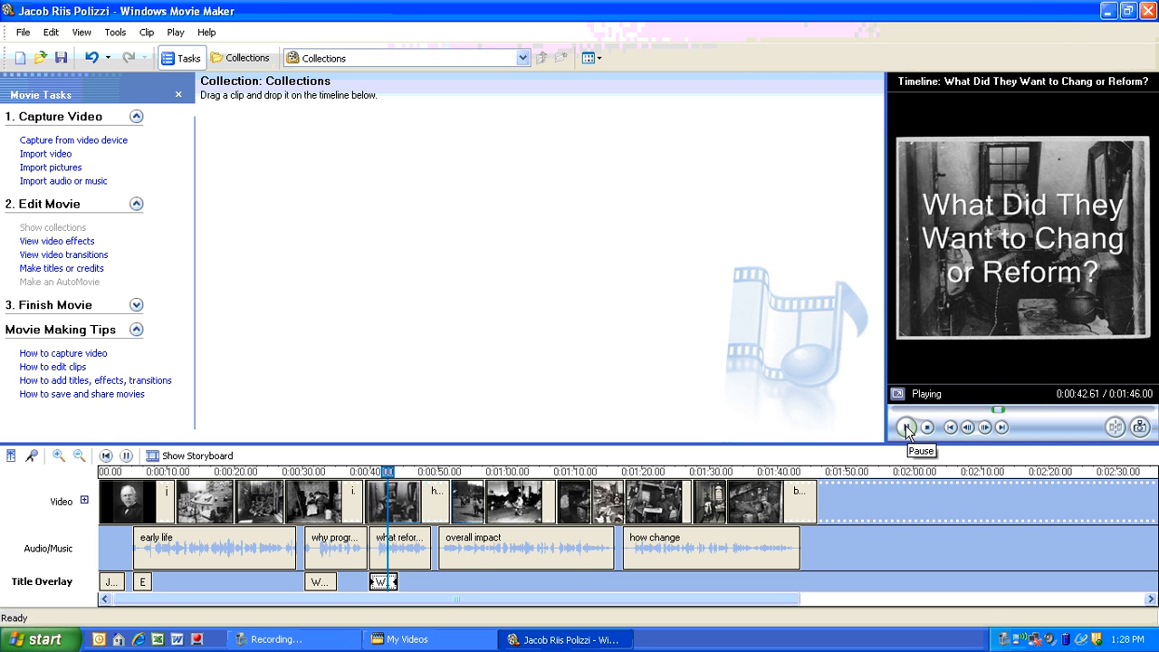
click(906, 428)
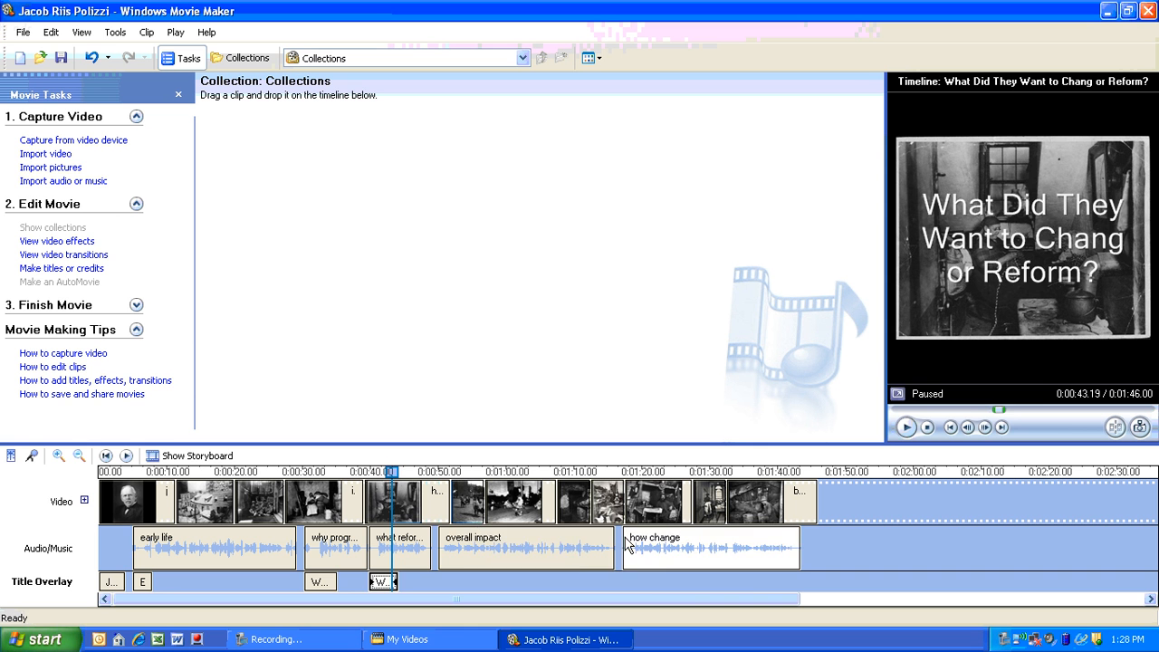
Step: Move the "how change" narration clip later on the audio track so it starts at 0:01:18.87
click(518, 540)
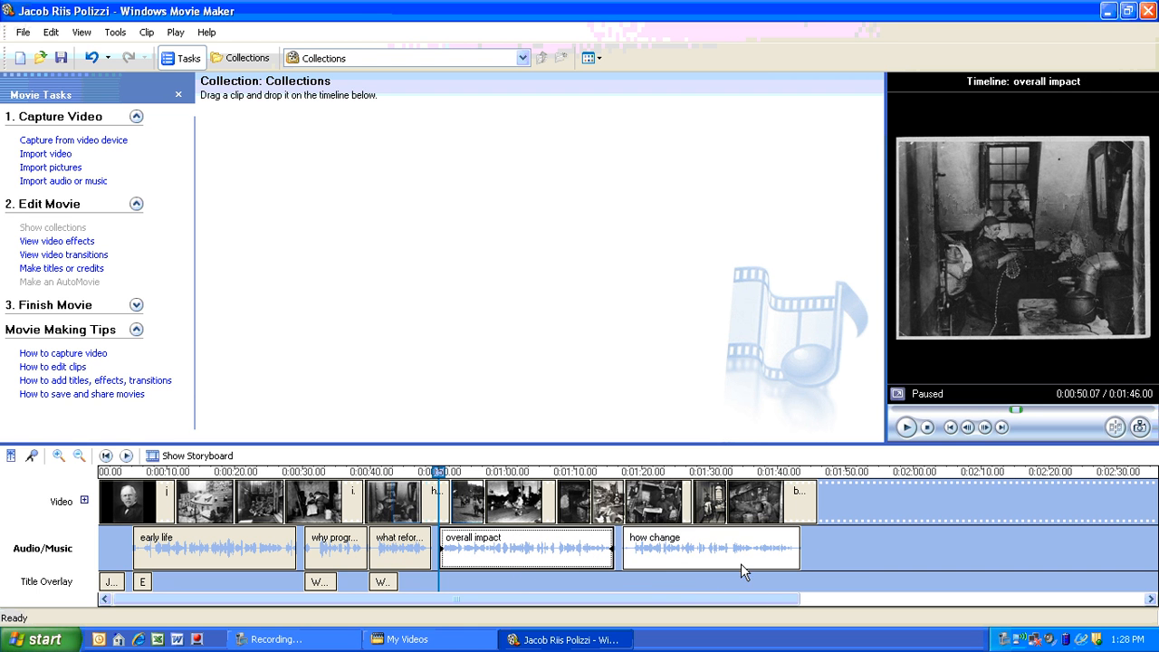
click(753, 536)
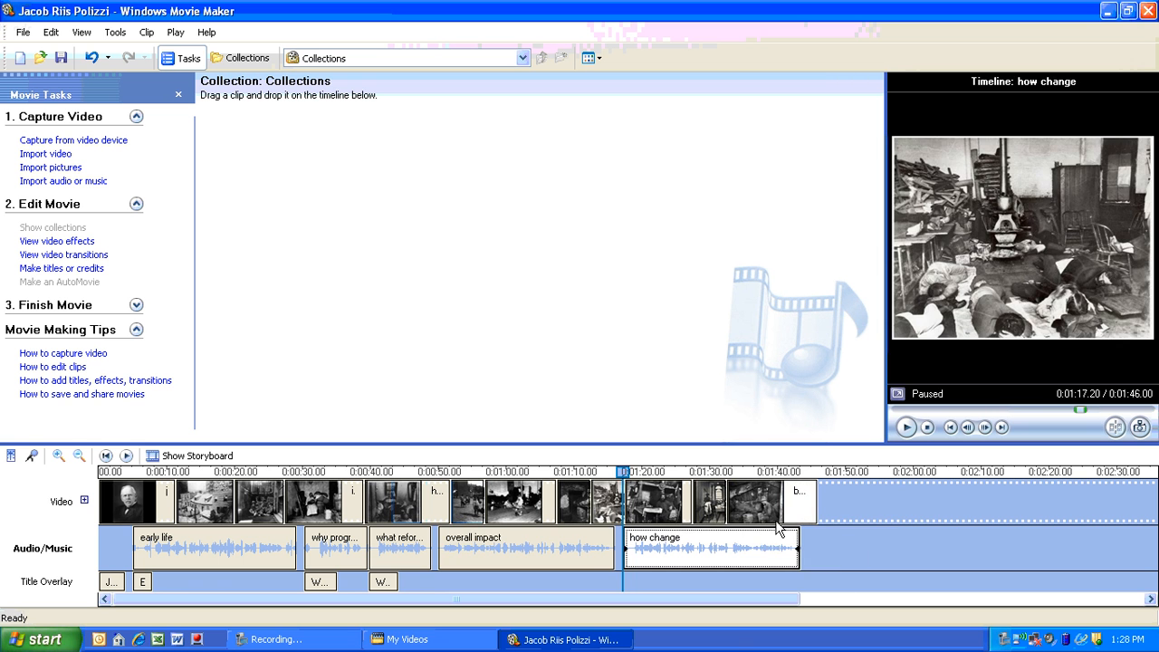
click(799, 496)
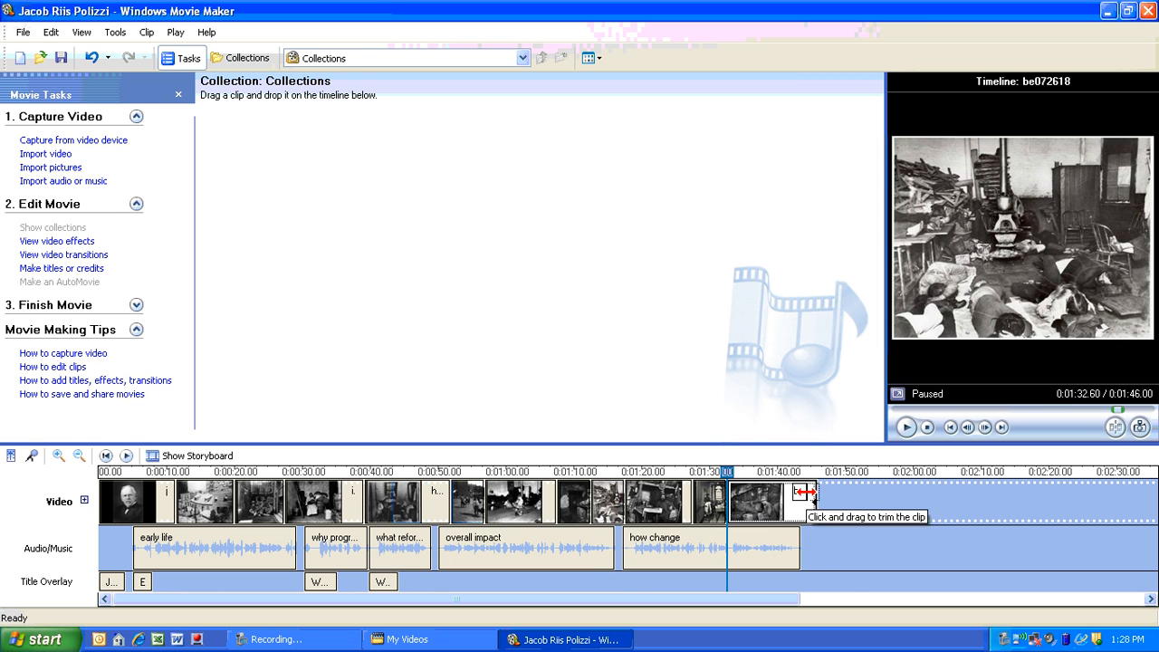
click(758, 558)
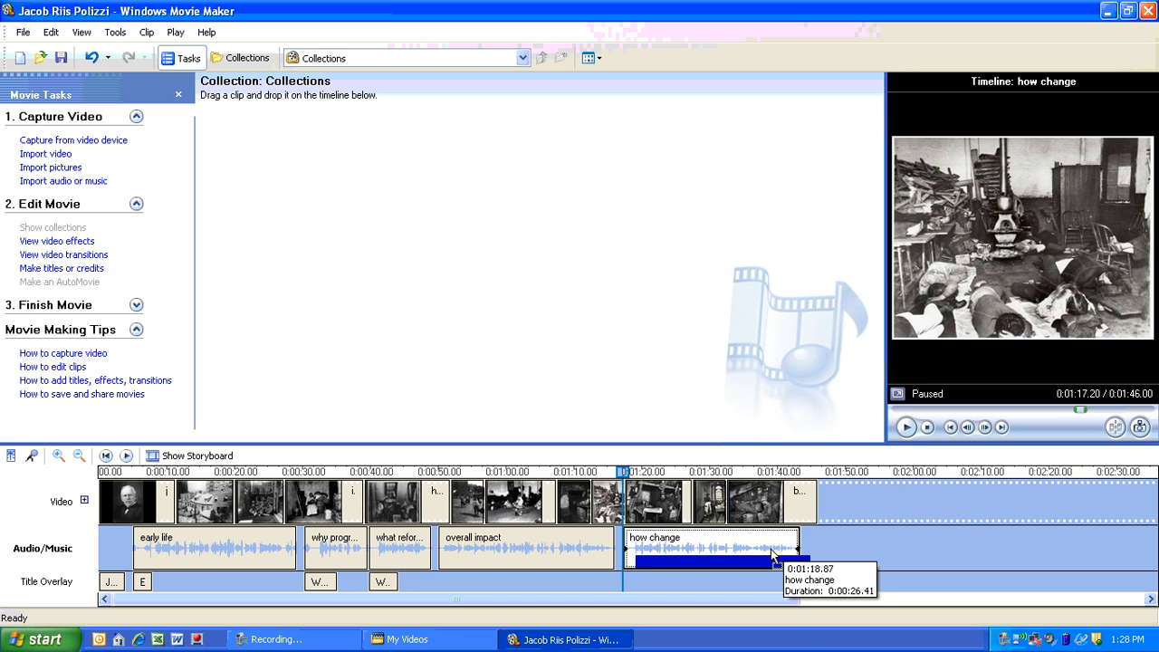
drag(760, 561, 772, 557)
Step: Trim the last picture clip to a duration of 12.68 seconds so it ends with the "how change" narration
click(796, 505)
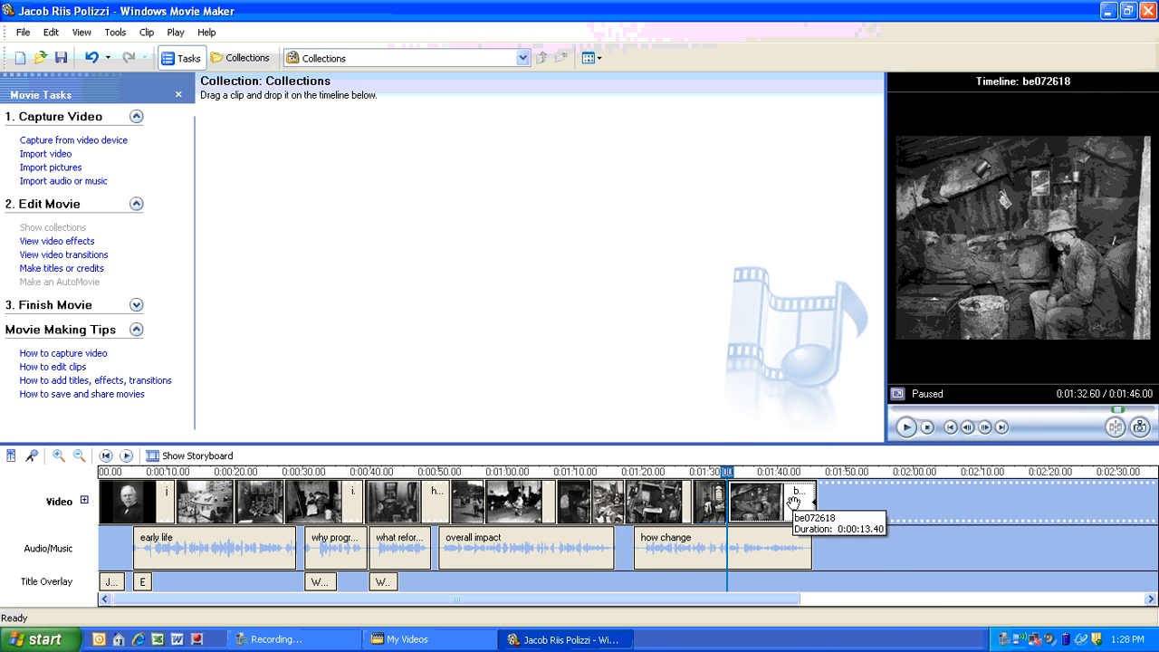
drag(806, 499, 800, 501)
click(661, 503)
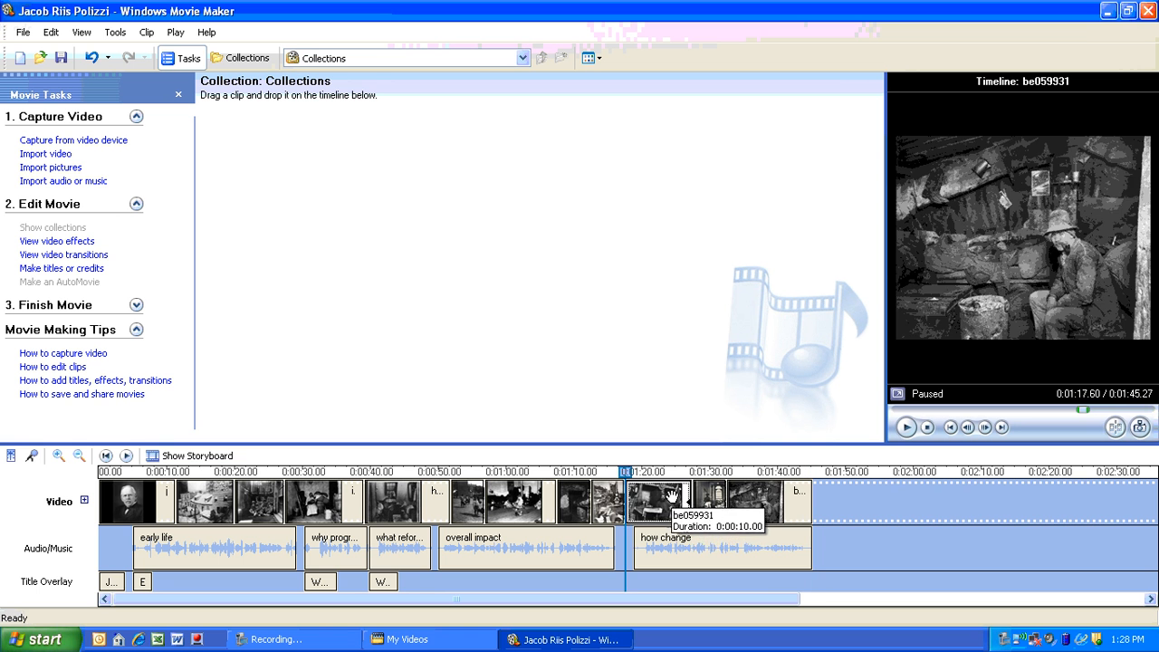
click(729, 552)
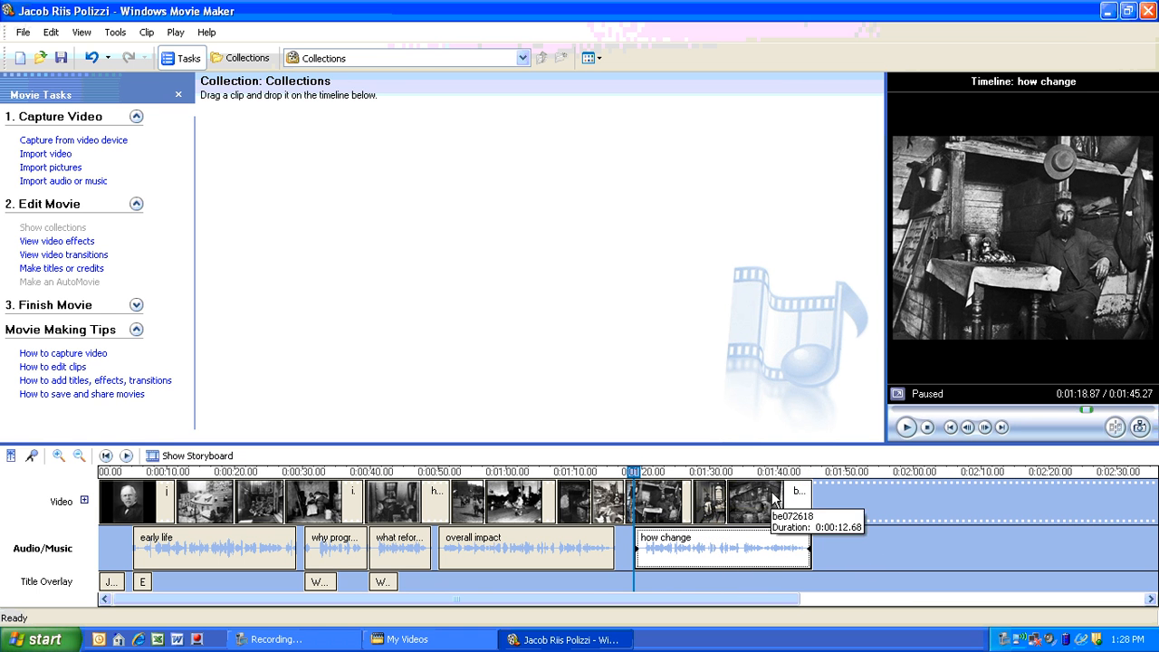
Step: Select the "overall impact" narration clip and save the movie project
click(486, 549)
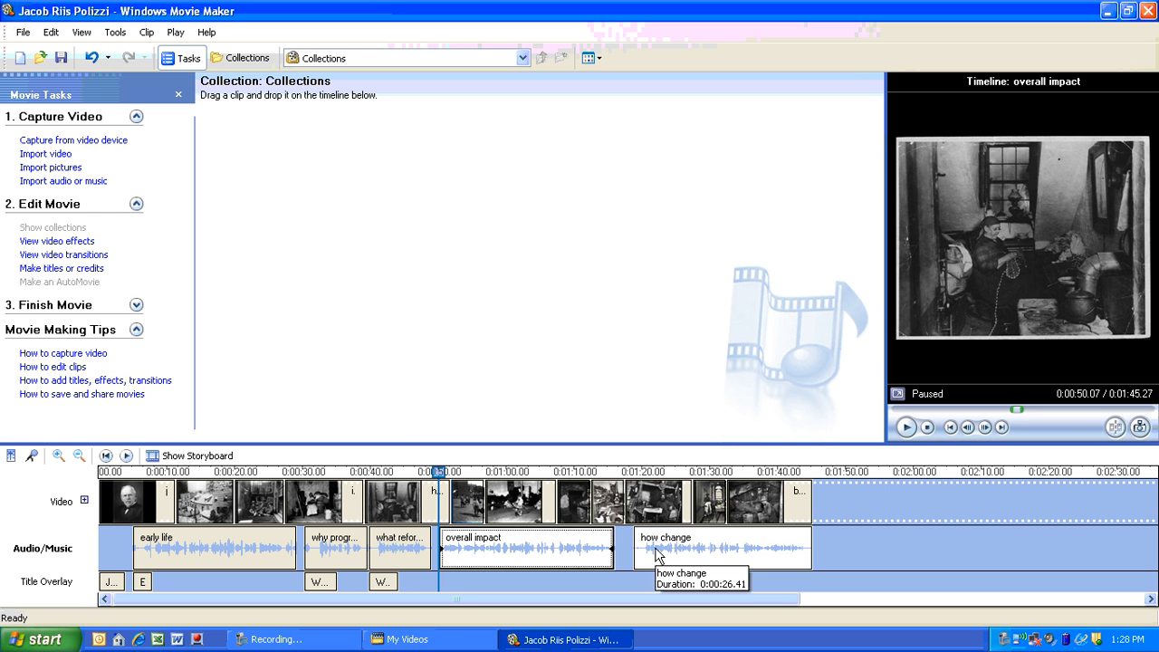
click(60, 59)
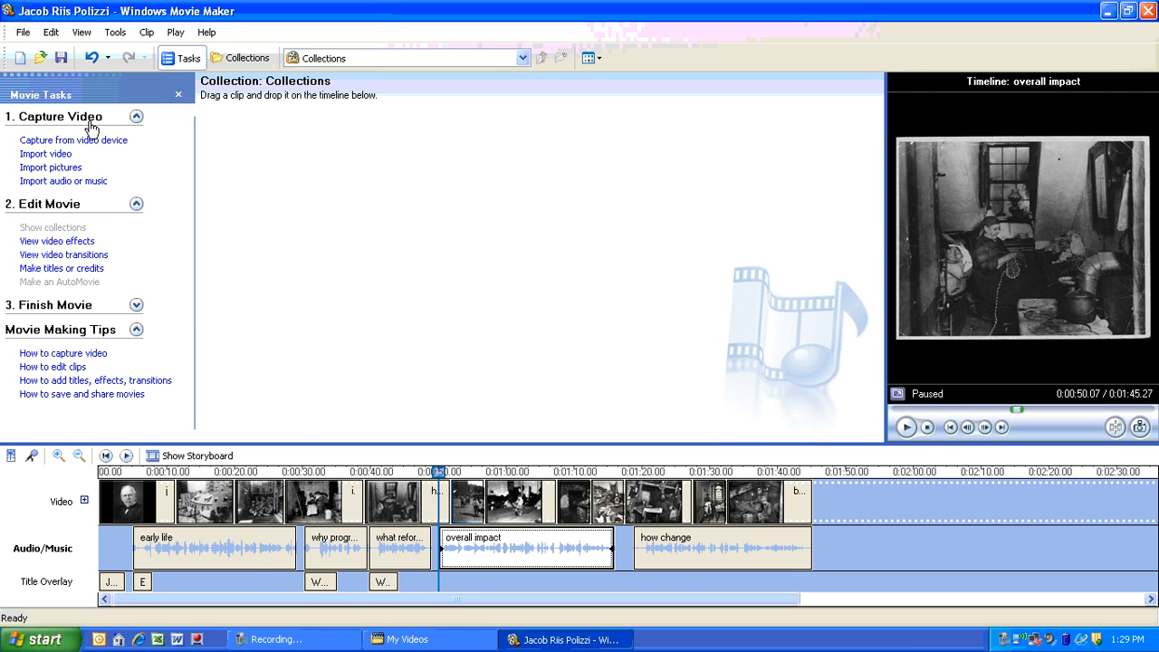
click(273, 639)
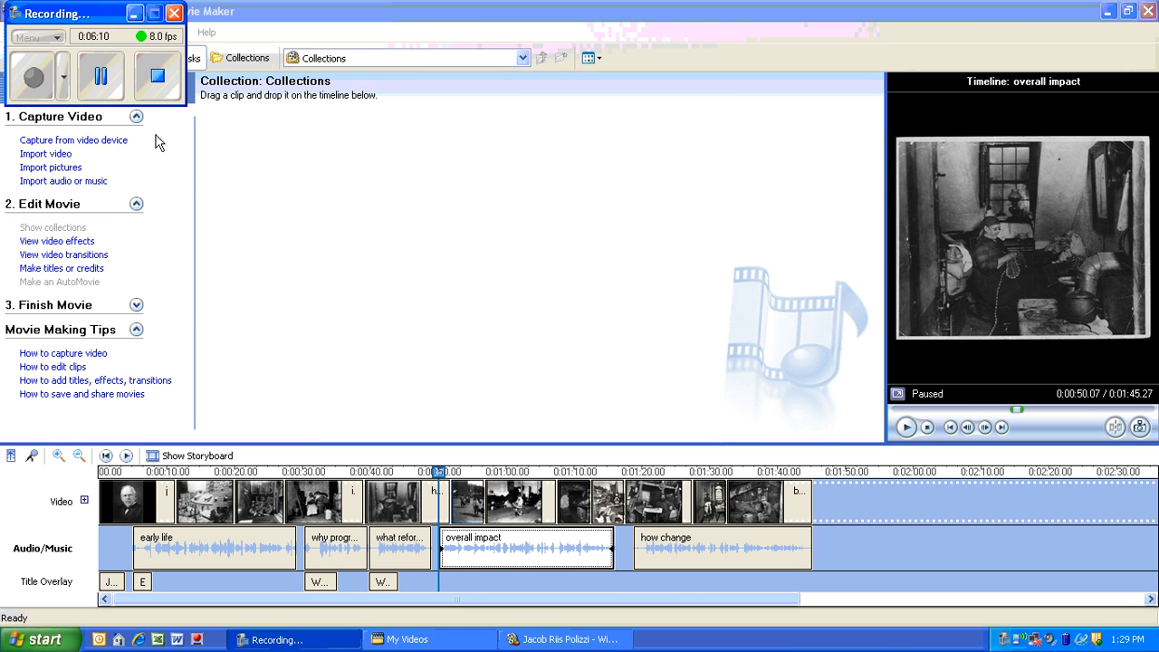